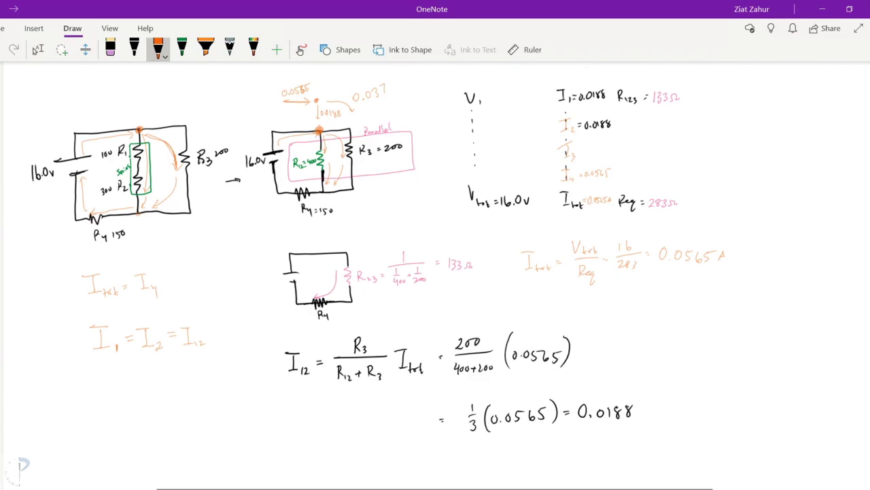
- Complete the branch current beside the simplified circuit as 0.0377 and write 0.0377 for I3 in the list of currents, in orange ink
{"action": "left_click_drag", "start_coordinate": [389, 81], "coordinate": [391, 91]}
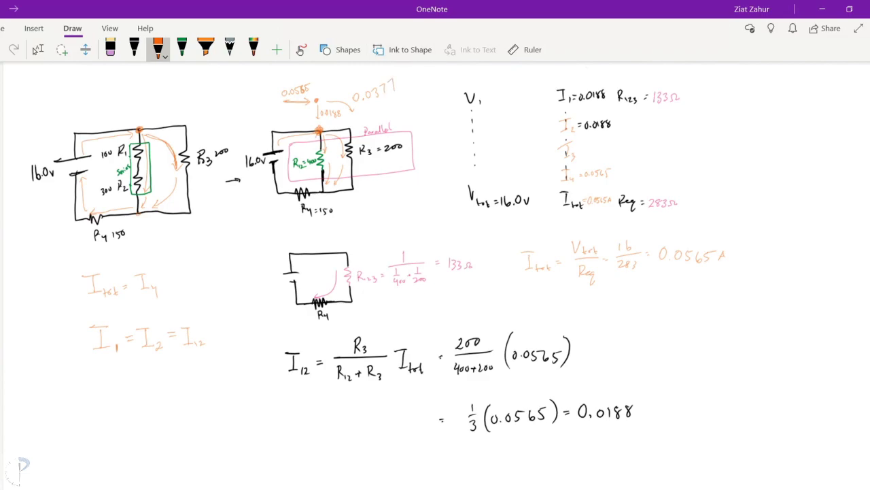
{"action": "scroll", "coordinate": [435, 272], "scroll_direction": "up", "scroll_amount": 2}
{"action": "scroll", "coordinate": [435, 272], "scroll_direction": "right", "scroll_amount": 1}
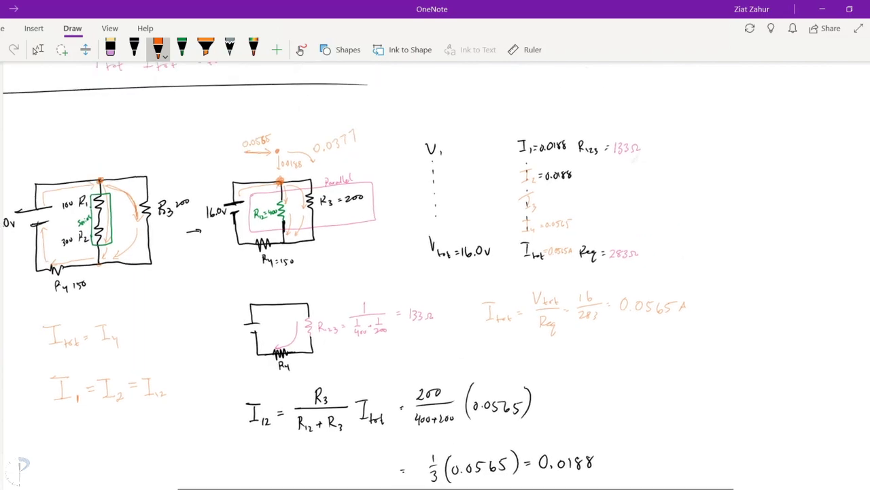
{"action": "left_click_drag", "start_coordinate": [549, 200], "coordinate": [579, 208]}
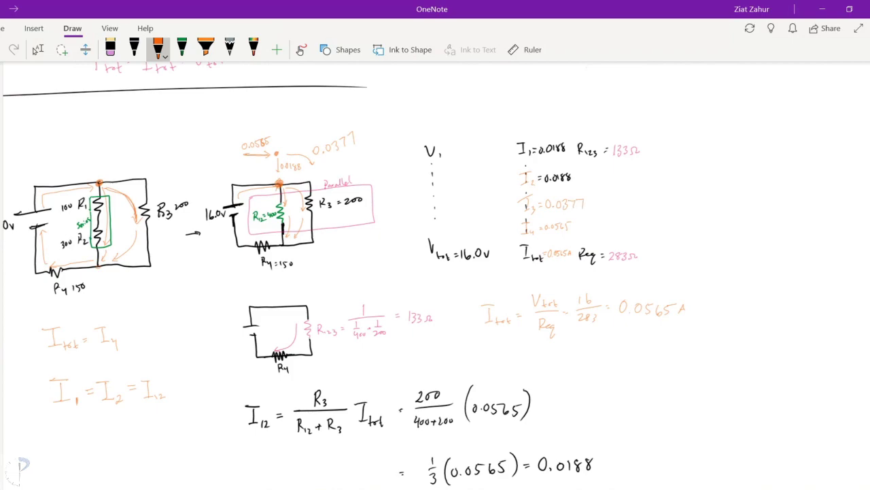
- Write the equation V1 = I1R1 in orange below the I12 calculation, with continuation marks beneath it
{"action": "scroll", "coordinate": [435, 272], "scroll_direction": "down", "scroll_amount": 5}
{"action": "scroll", "coordinate": [435, 272], "scroll_direction": "down", "scroll_amount": 3}
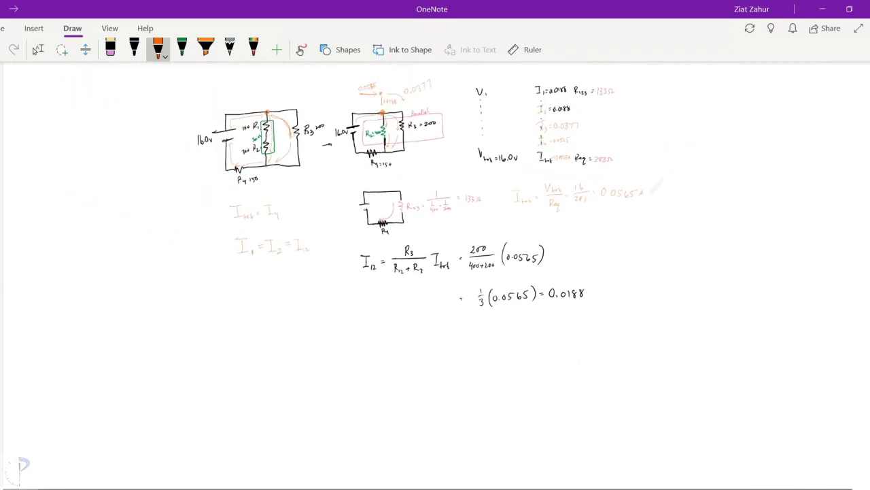
{"action": "left_click", "coordinate": [38, 49]}
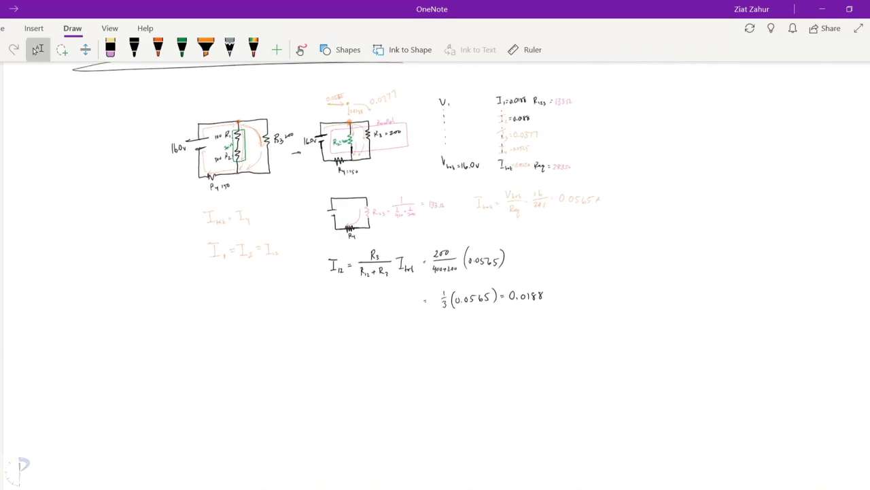
{"action": "left_click", "coordinate": [157, 49]}
{"action": "mouse_move", "coordinate": [408, 343]}
{"action": "left_mouse_down"}
{"action": "mouse_move", "coordinate": [423, 345]}
{"action": "mouse_move", "coordinate": [428, 365]}
{"action": "left_mouse_up"}
{"action": "left_click_drag", "start_coordinate": [436, 349], "coordinate": [446, 349]}
{"action": "left_click_drag", "start_coordinate": [436, 353], "coordinate": [483, 361]}
{"action": "left_click_drag", "start_coordinate": [484, 343], "coordinate": [485, 352]}
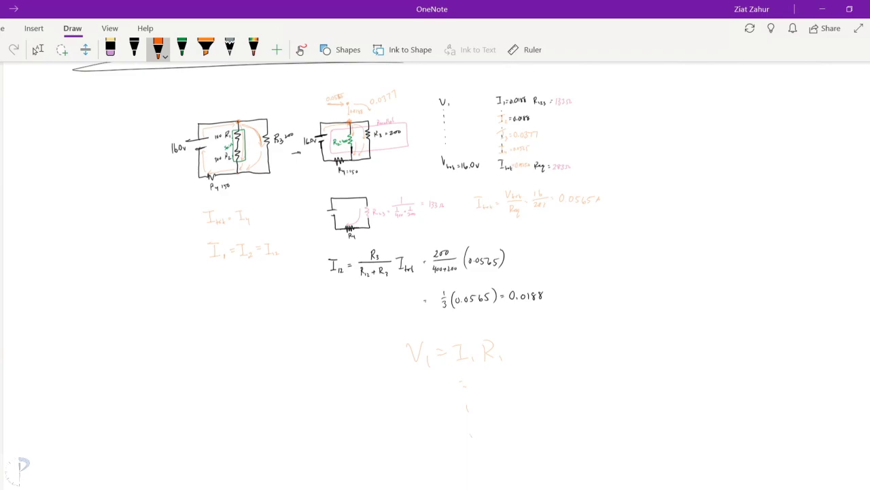
- Write the power equation P1 = I1V1 in orange beside the voltage equation, and leave the pen
{"action": "mouse_move", "coordinate": [619, 338]}
{"action": "left_mouse_down"}
{"action": "mouse_move", "coordinate": [619, 360]}
{"action": "mouse_move", "coordinate": [619, 343]}
{"action": "mouse_move", "coordinate": [677, 337]}
{"action": "mouse_move", "coordinate": [673, 360]}
{"action": "left_mouse_up"}
{"action": "left_click_drag", "start_coordinate": [664, 360], "coordinate": [686, 359]}
{"action": "left_click_drag", "start_coordinate": [693, 334], "coordinate": [707, 334]}
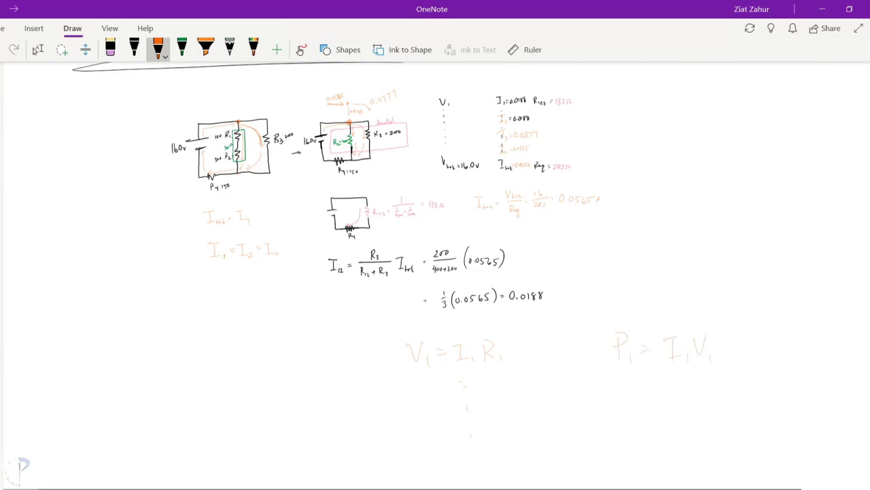
{"action": "scroll", "coordinate": [436, 272], "scroll_direction": "up", "scroll_amount": 5}
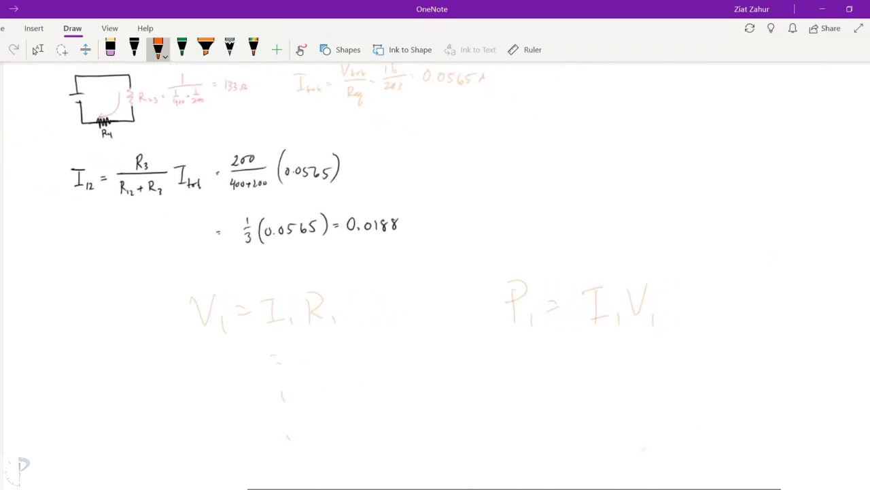
{"action": "left_click", "coordinate": [38, 49]}
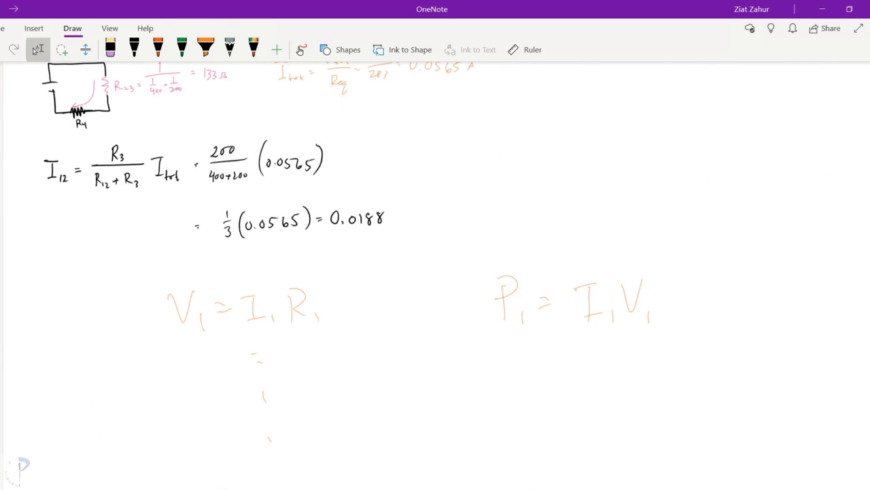
- Switch to the 5/7 - Seneca Learning Assignments page in the browser and highlight the class code in the sign-up instructions
{"action": "key", "text": "alt+Tab"}
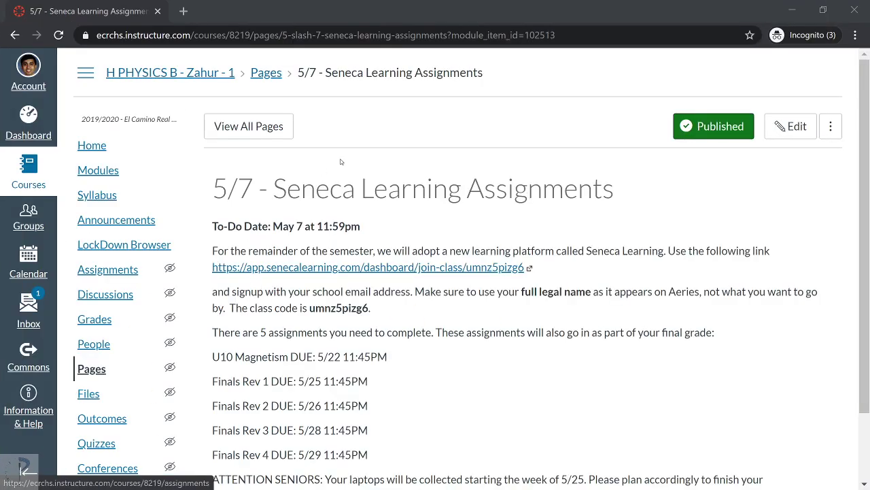
{"action": "scroll", "coordinate": [466, 212], "scroll_direction": "down", "scroll_amount": 2}
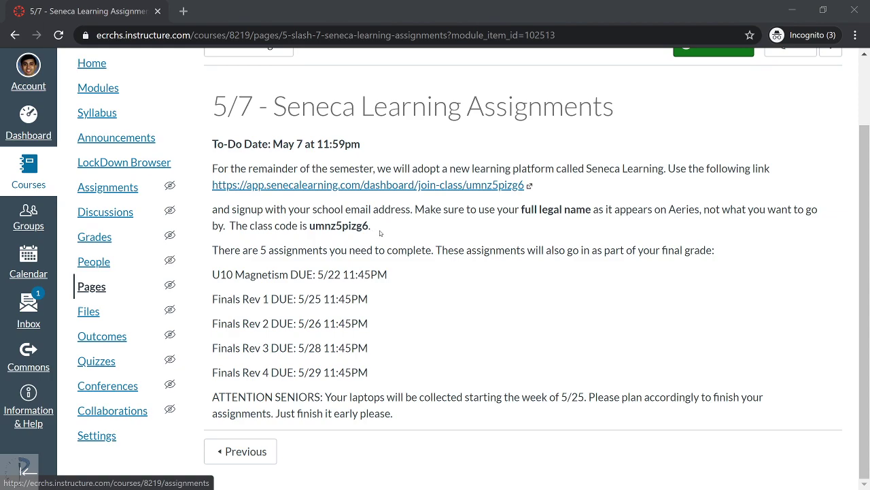
{"action": "triple_click", "coordinate": [371, 228]}
{"action": "left_click", "coordinate": [439, 233]}
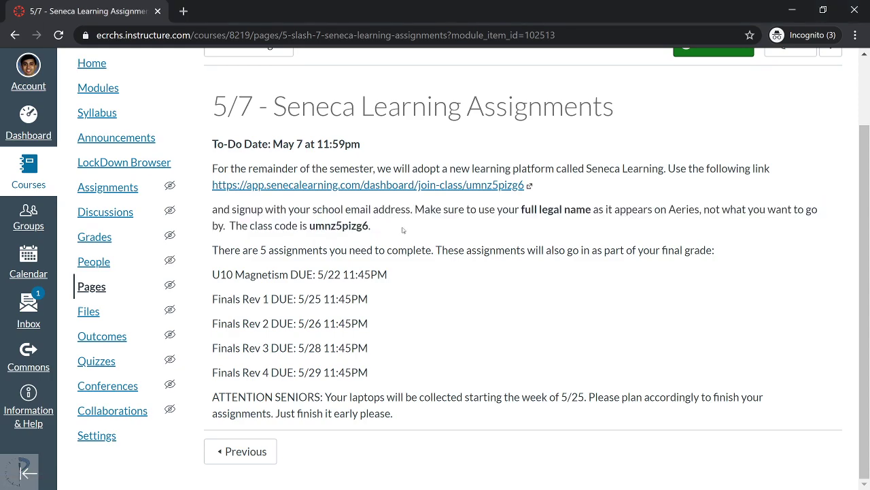
{"action": "left_click_drag", "start_coordinate": [372, 226], "coordinate": [309, 226]}
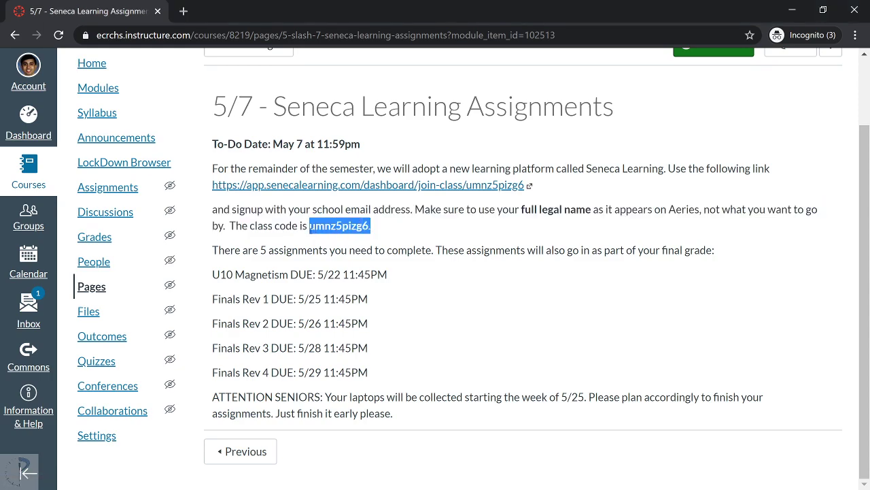
{"action": "left_click_drag", "start_coordinate": [369, 226], "coordinate": [310, 226]}
{"action": "left_click", "coordinate": [410, 237]}
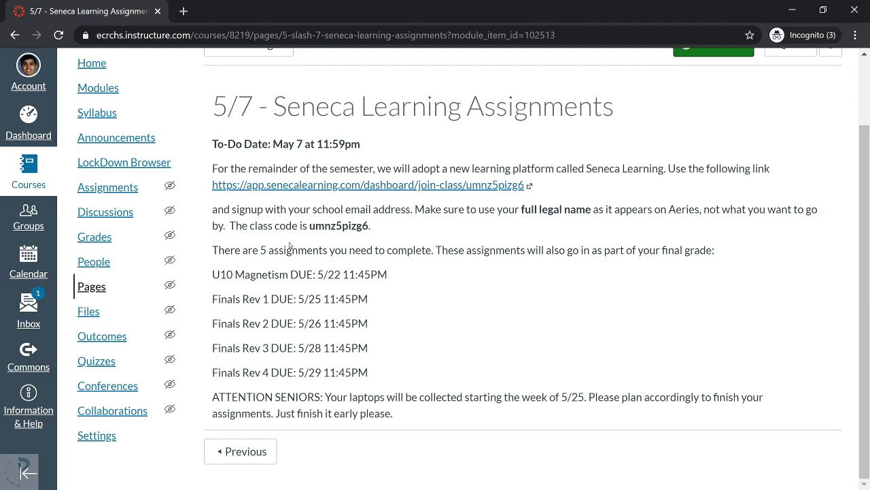
- Go over the five assignment due dates, highlighting the U10 Magnetism and Finals Rev lines
{"action": "left_click_drag", "start_coordinate": [213, 274], "coordinate": [387, 274]}
{"action": "left_click", "coordinate": [387, 274]}
{"action": "left_click_drag", "start_coordinate": [214, 299], "coordinate": [369, 322]}
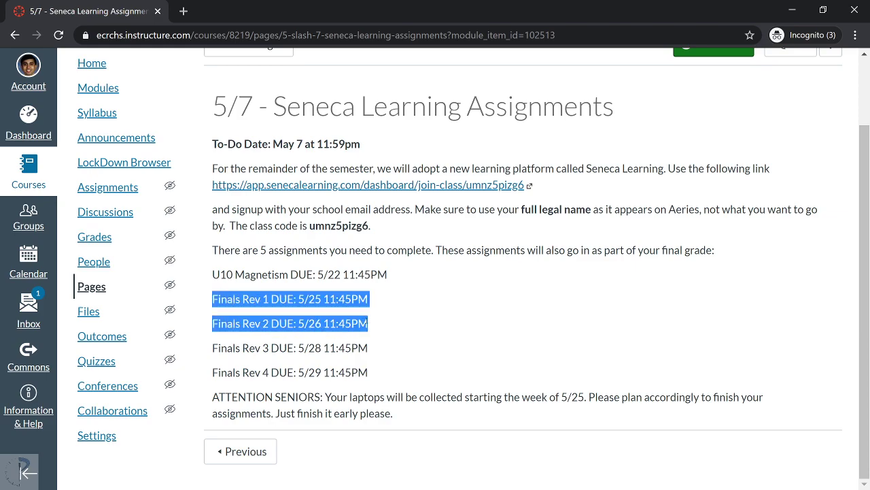
{"action": "triple_click", "coordinate": [369, 347]}
{"action": "left_click_drag", "start_coordinate": [367, 372], "coordinate": [234, 275]}
{"action": "left_click", "coordinate": [205, 300]}
{"action": "left_click", "coordinate": [234, 284]}
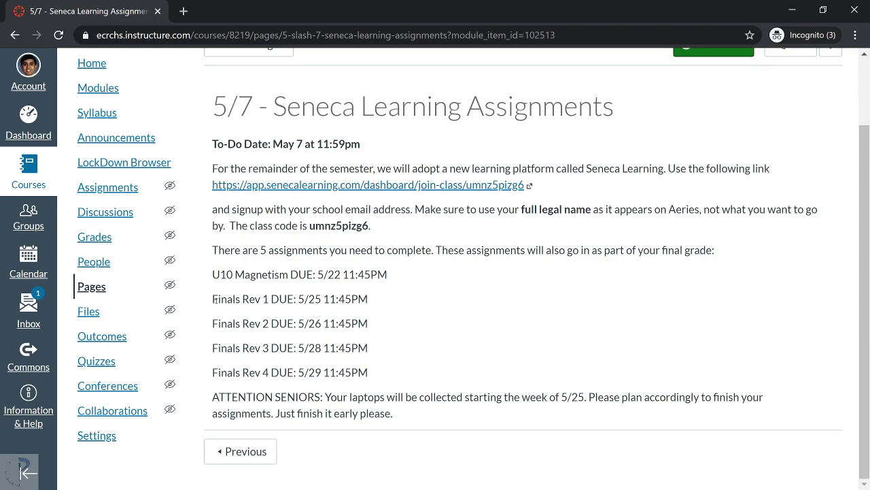
{"action": "mouse_move", "coordinate": [215, 299]}
{"action": "left_mouse_down"}
{"action": "mouse_move", "coordinate": [358, 324]}
{"action": "mouse_move", "coordinate": [359, 362]}
{"action": "mouse_move", "coordinate": [241, 324]}
{"action": "mouse_move", "coordinate": [228, 299]}
{"action": "left_mouse_up"}
{"action": "left_click", "coordinate": [360, 362]}
{"action": "left_click", "coordinate": [240, 299]}
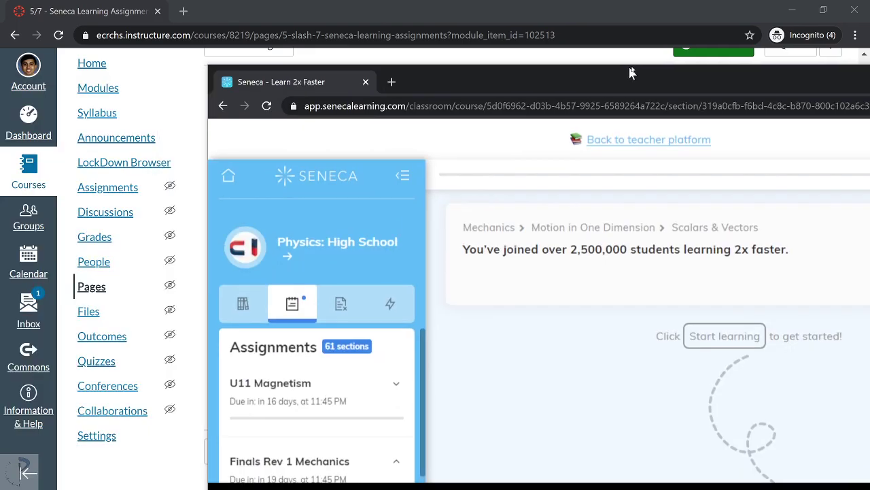
- Maximize the Seneca Learning window and display the full contents of the Physics: High School course
{"action": "left_click_drag", "start_coordinate": [612, 53], "coordinate": [390, 48]}
{"action": "double_click", "coordinate": [431, 53]}
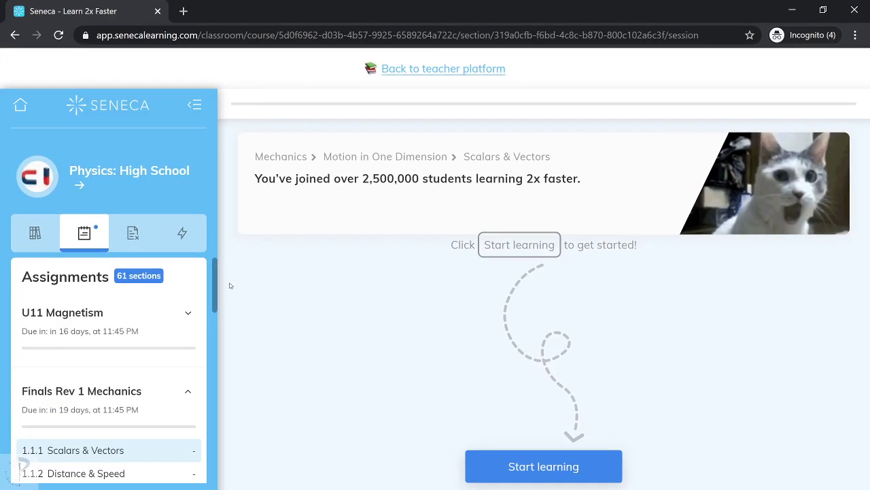
{"action": "left_click", "coordinate": [34, 233]}
{"action": "scroll", "coordinate": [34, 378], "scroll_direction": "up", "scroll_amount": 2}
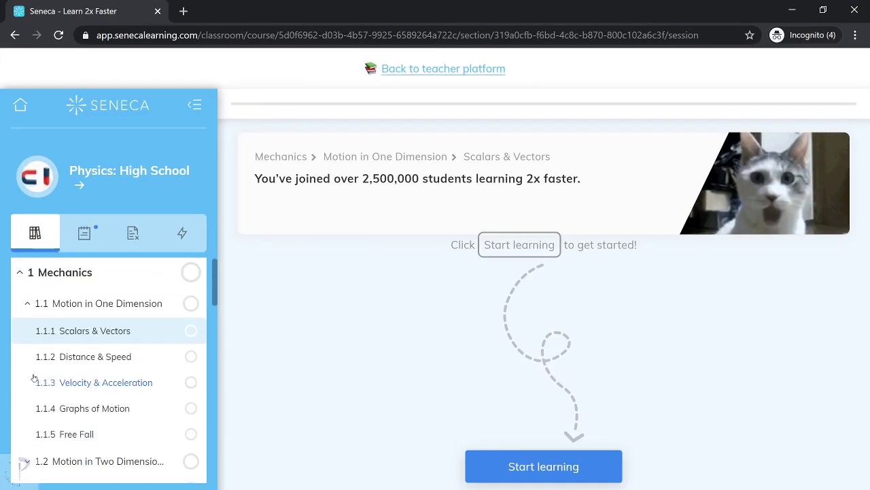
- Return to the course's assignments and examine the list, collapsing and re-expanding the Finals Rev 1 Mechanics sections
{"action": "left_click", "coordinate": [82, 234]}
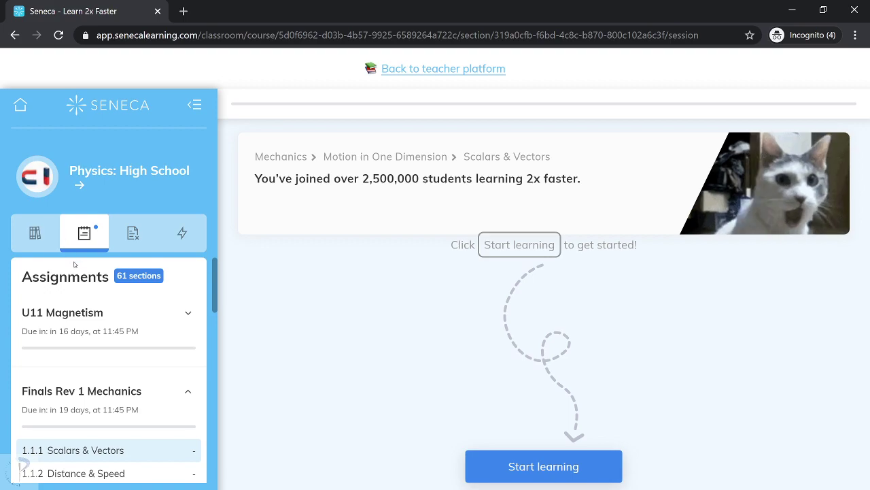
{"action": "scroll", "coordinate": [95, 327], "scroll_direction": "down", "scroll_amount": 3}
{"action": "scroll", "coordinate": [98, 331], "scroll_direction": "up", "scroll_amount": 3}
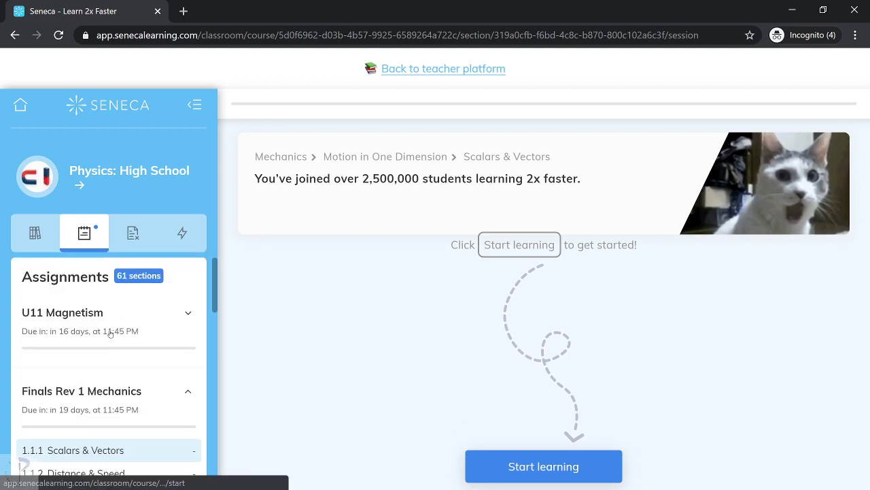
{"action": "left_click", "coordinate": [188, 395]}
{"action": "scroll", "coordinate": [157, 404], "scroll_direction": "down", "scroll_amount": 4}
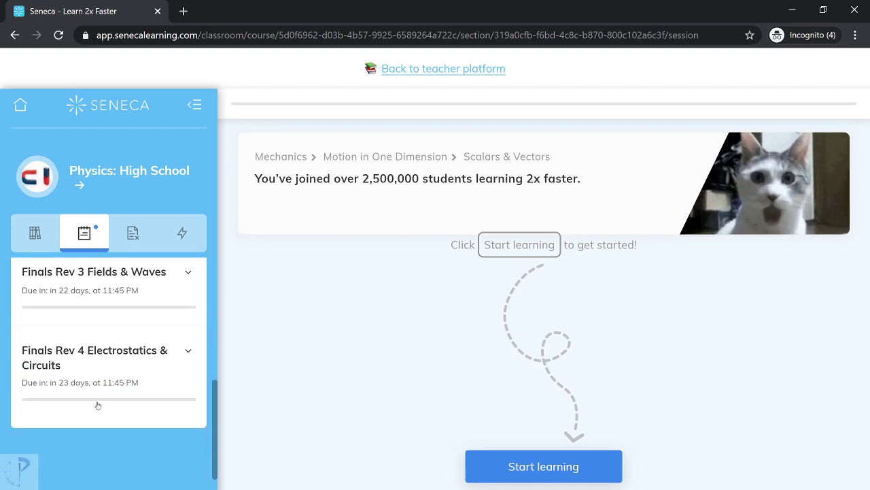
{"action": "scroll", "coordinate": [117, 416], "scroll_direction": "up", "scroll_amount": 4}
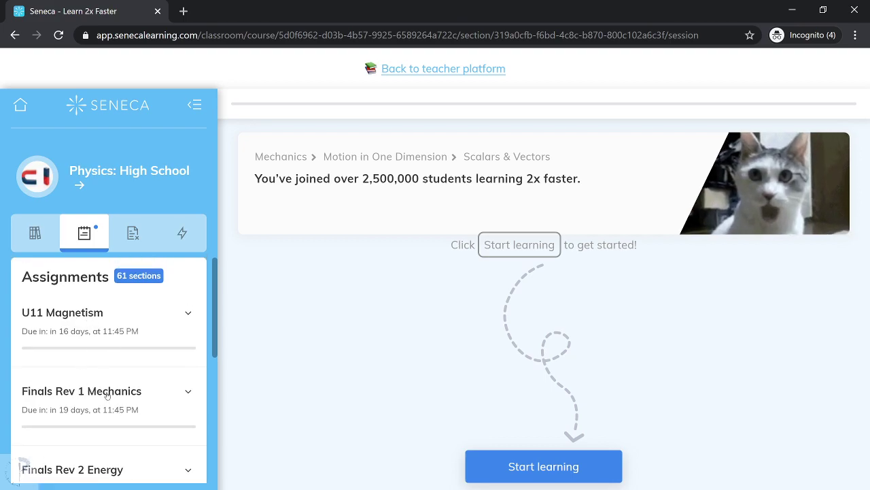
{"action": "left_click", "coordinate": [85, 381]}
{"action": "scroll", "coordinate": [100, 397], "scroll_direction": "down", "scroll_amount": 1}
{"action": "scroll", "coordinate": [100, 401], "scroll_direction": "down", "scroll_amount": 1}
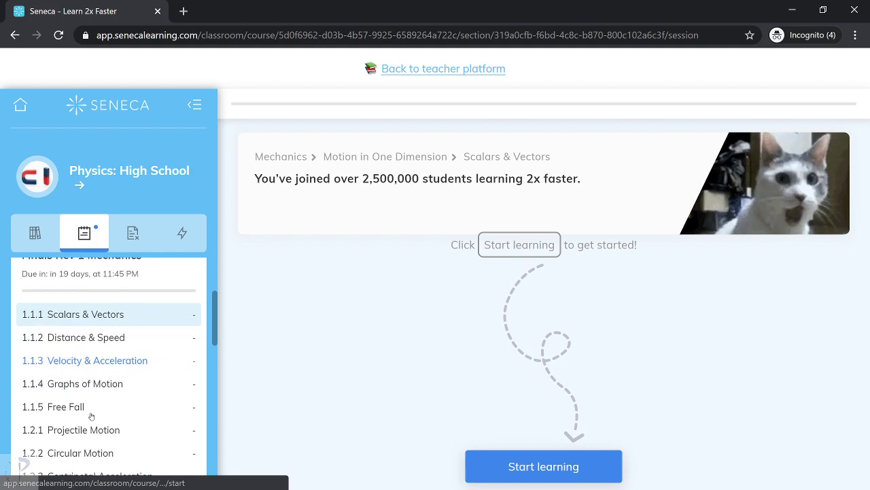
{"action": "scroll", "coordinate": [117, 320], "scroll_direction": "up", "scroll_amount": 1}
{"action": "scroll", "coordinate": [116, 321], "scroll_direction": "up", "scroll_amount": 3}
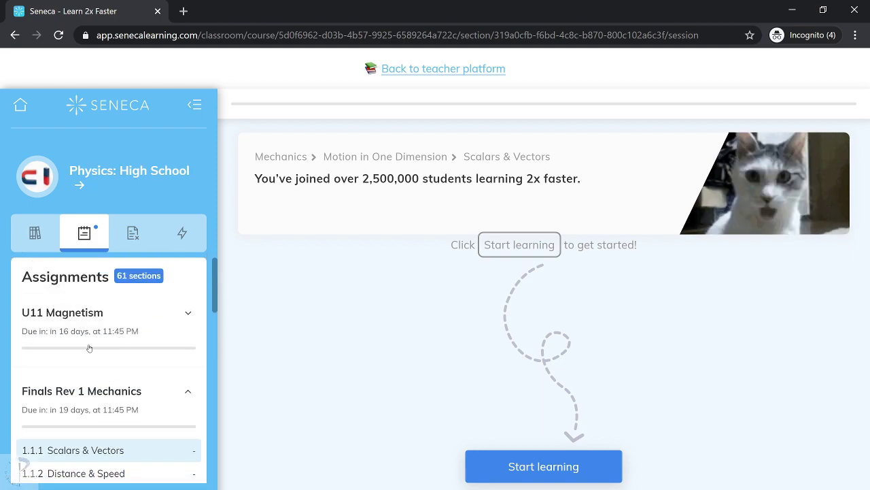
- Start the Scalars & Vectors lesson, page through its slides up to Distance vs displacement, and continue to the scalar quantity question
{"action": "left_click", "coordinate": [492, 464]}
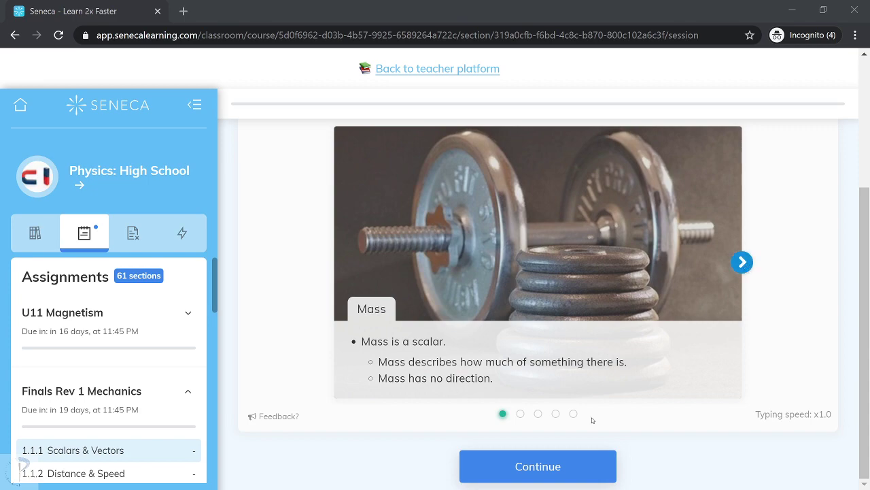
{"action": "left_click", "coordinate": [743, 263]}
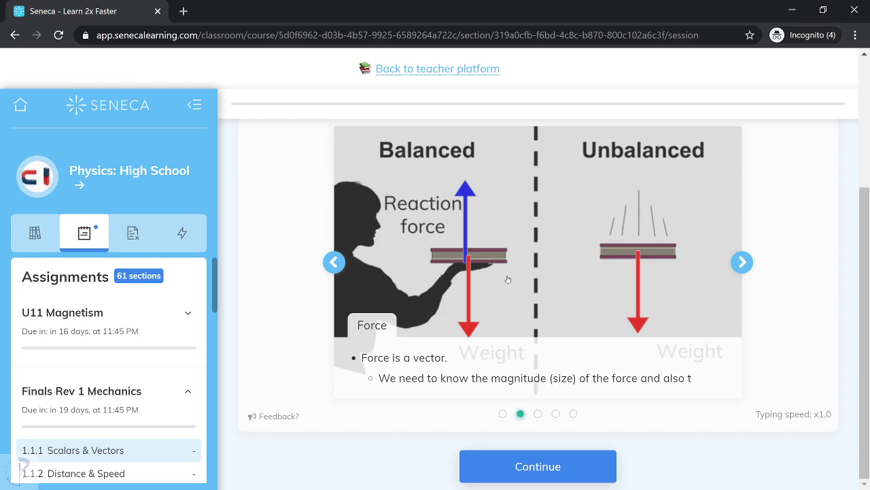
{"action": "left_click", "coordinate": [335, 263]}
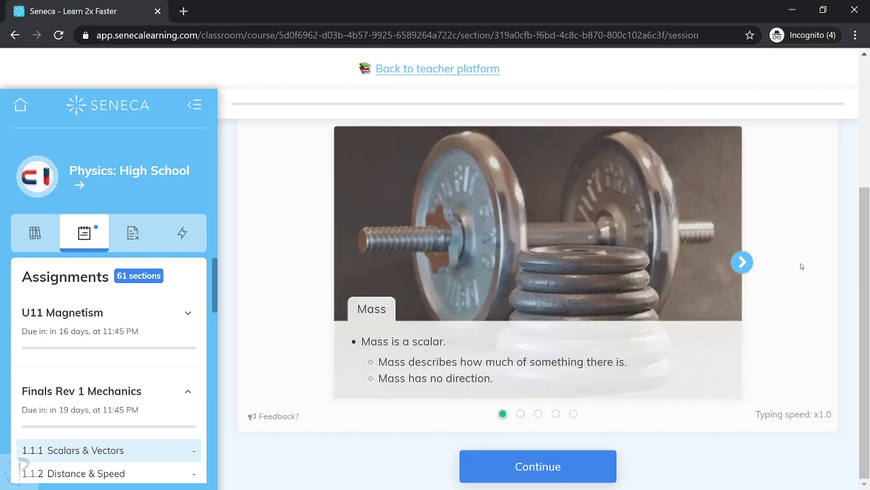
{"action": "left_click", "coordinate": [741, 266]}
{"action": "left_click", "coordinate": [741, 265]}
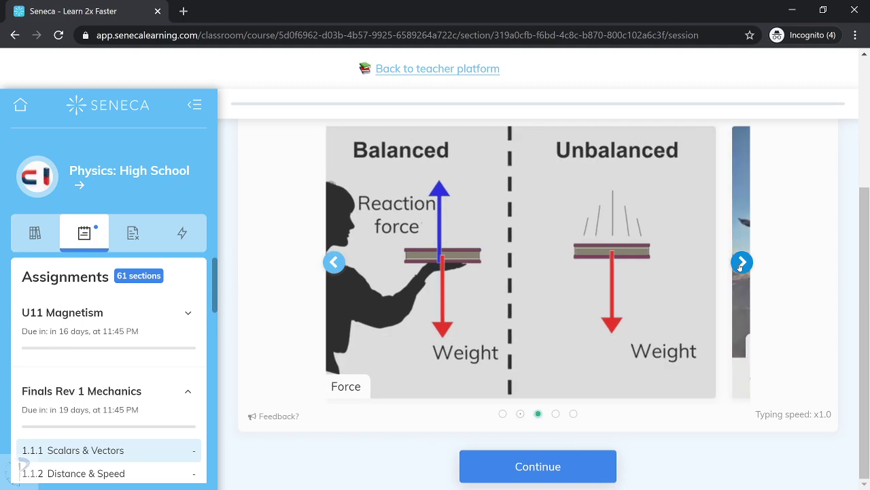
{"action": "left_click", "coordinate": [741, 265]}
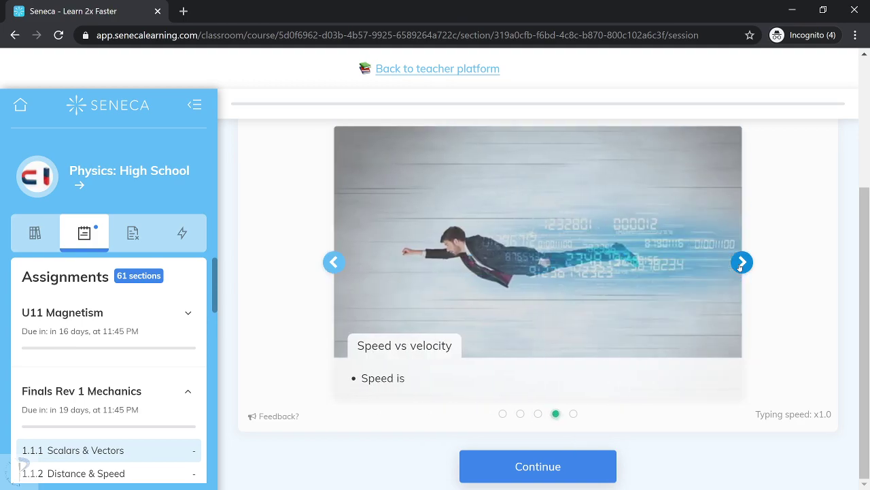
{"action": "left_click", "coordinate": [741, 266]}
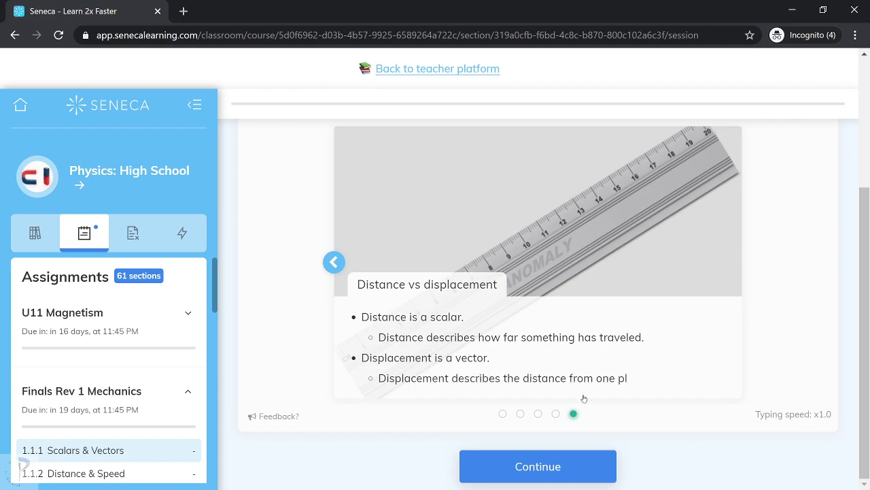
{"action": "left_click", "coordinate": [538, 468]}
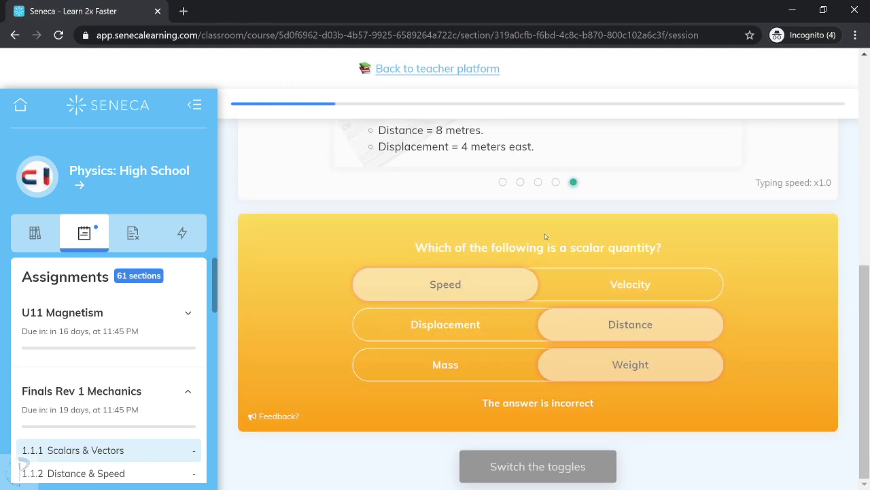
- Look back from the scalar quantity question at the lesson slides, going back from Distance vs displacement to Acceleration
{"action": "scroll", "coordinate": [544, 233], "scroll_direction": "up", "scroll_amount": 2}
{"action": "scroll", "coordinate": [527, 235], "scroll_direction": "down", "scroll_amount": 2}
{"action": "scroll", "coordinate": [518, 164], "scroll_direction": "up", "scroll_amount": 2}
{"action": "scroll", "coordinate": [515, 272], "scroll_direction": "up", "scroll_amount": 3}
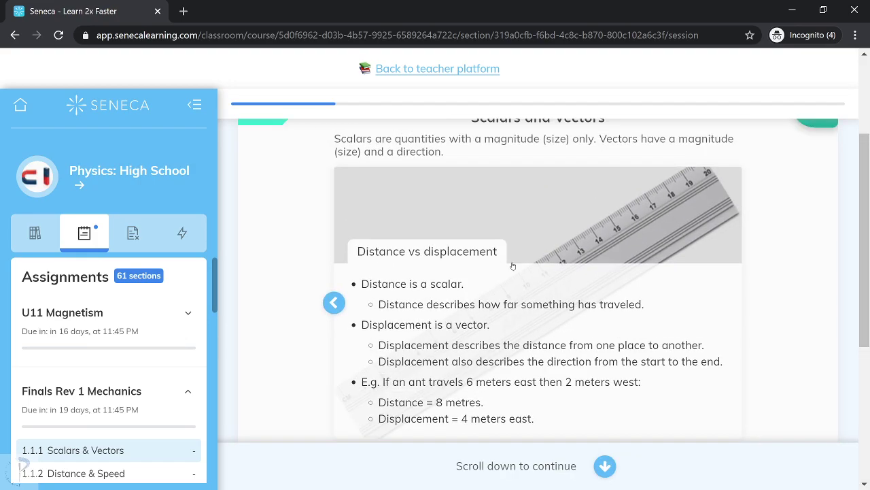
{"action": "scroll", "coordinate": [515, 276], "scroll_direction": "down", "scroll_amount": 1}
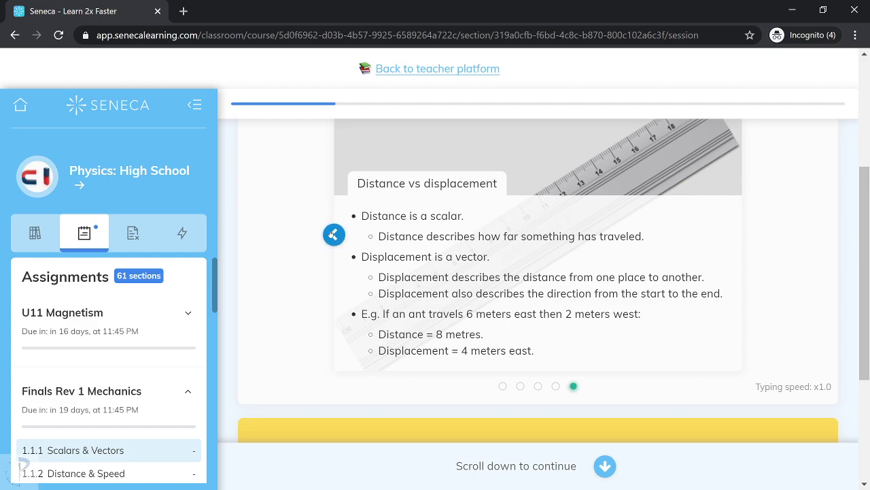
{"action": "left_click", "coordinate": [333, 234]}
{"action": "left_click", "coordinate": [333, 233]}
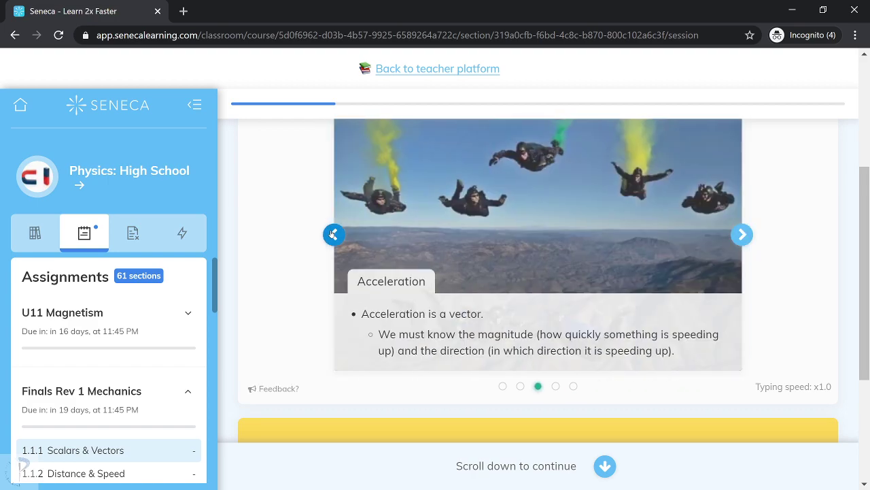
- Page back through the Force slide to the Mass slide, and switch the scalar quantity answer from Weight to Mass
{"action": "left_click", "coordinate": [334, 234]}
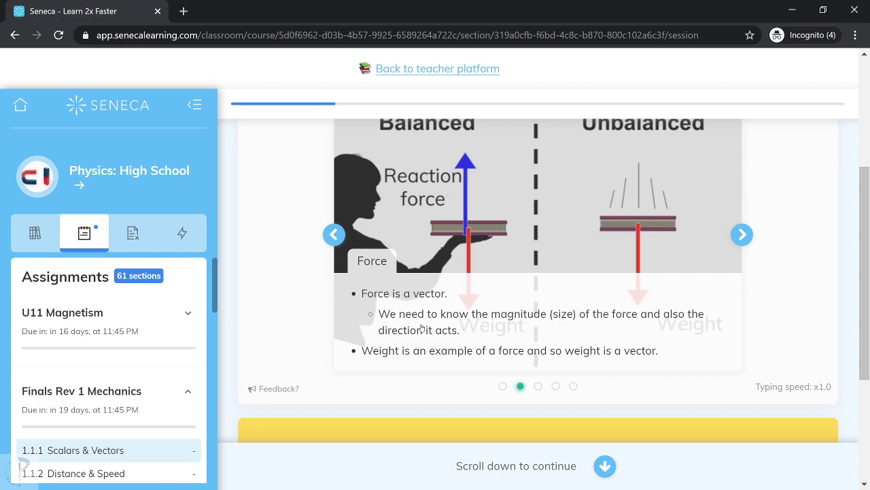
{"action": "left_click", "coordinate": [336, 242]}
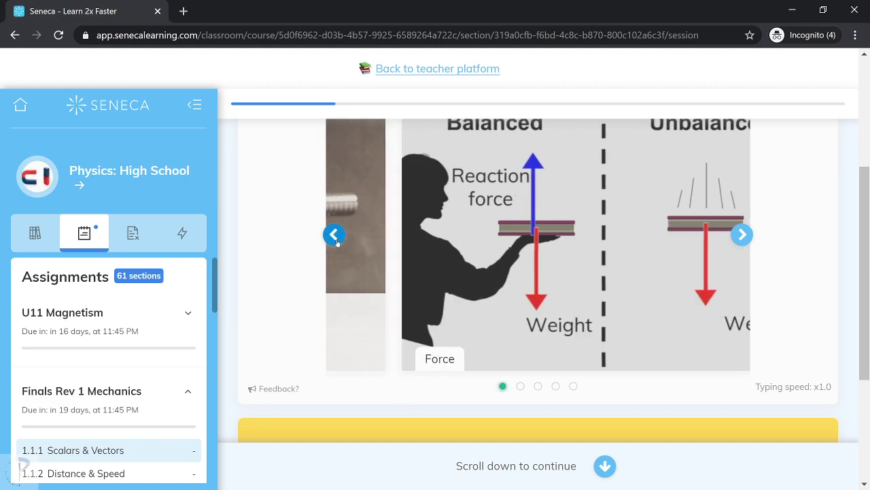
{"action": "scroll", "coordinate": [338, 244], "scroll_direction": "down", "scroll_amount": 3}
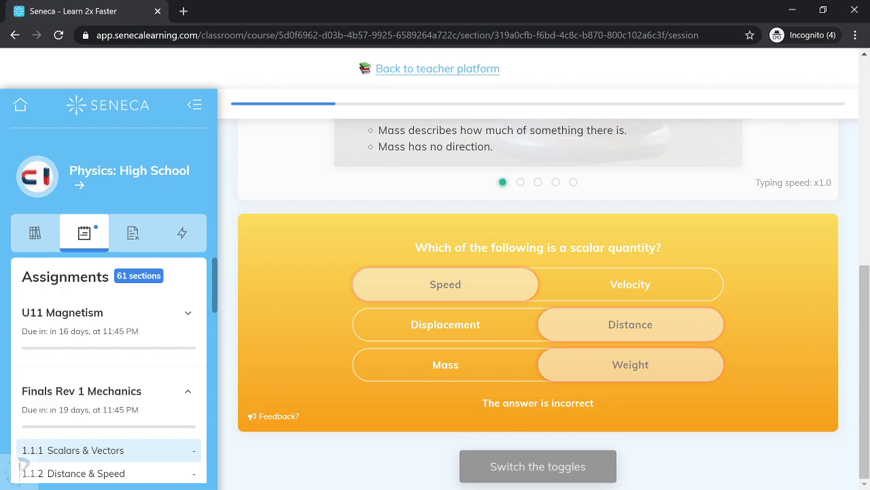
{"action": "left_click", "coordinate": [450, 365]}
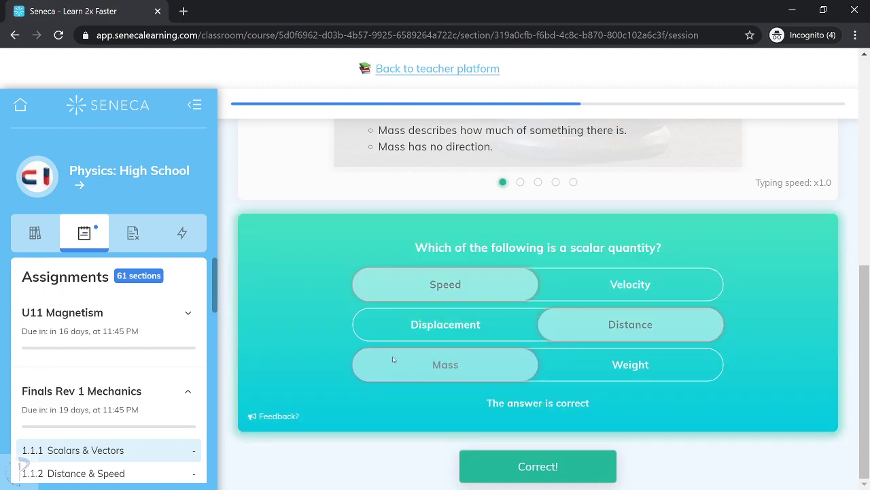
- Examine the Mass slide and the scalar quantity answers alongside the question on which option is NOT a vector quantity
{"action": "scroll", "coordinate": [501, 257], "scroll_direction": "up", "scroll_amount": 4}
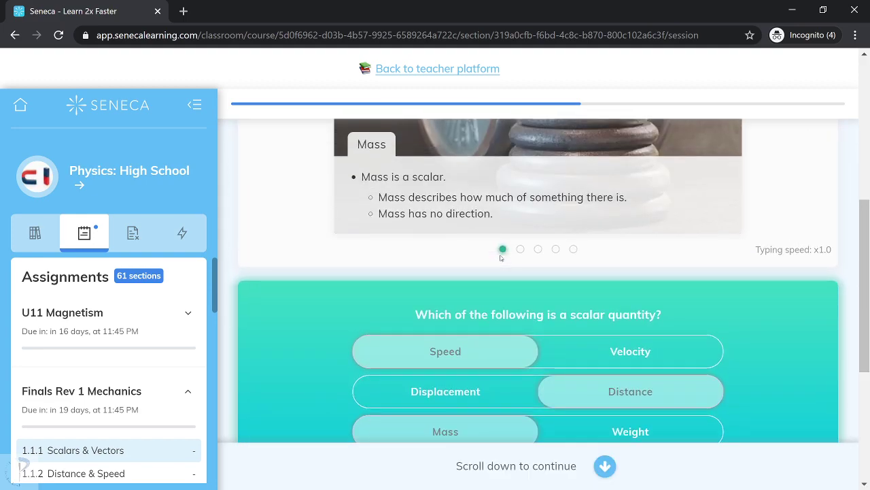
{"action": "scroll", "coordinate": [445, 260], "scroll_direction": "up", "scroll_amount": 1}
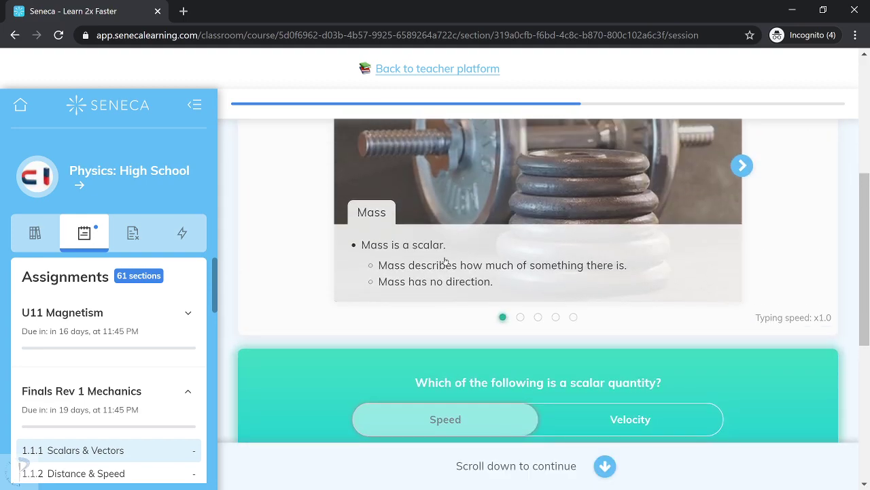
{"action": "scroll", "coordinate": [378, 248], "scroll_direction": "up", "scroll_amount": 1}
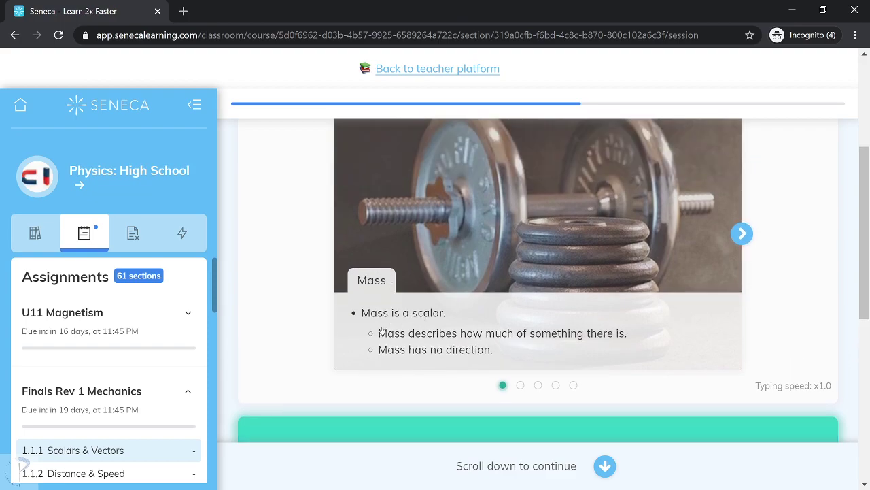
{"action": "scroll", "coordinate": [381, 330], "scroll_direction": "down", "scroll_amount": 5}
{"action": "scroll", "coordinate": [391, 369], "scroll_direction": "down", "scroll_amount": 1}
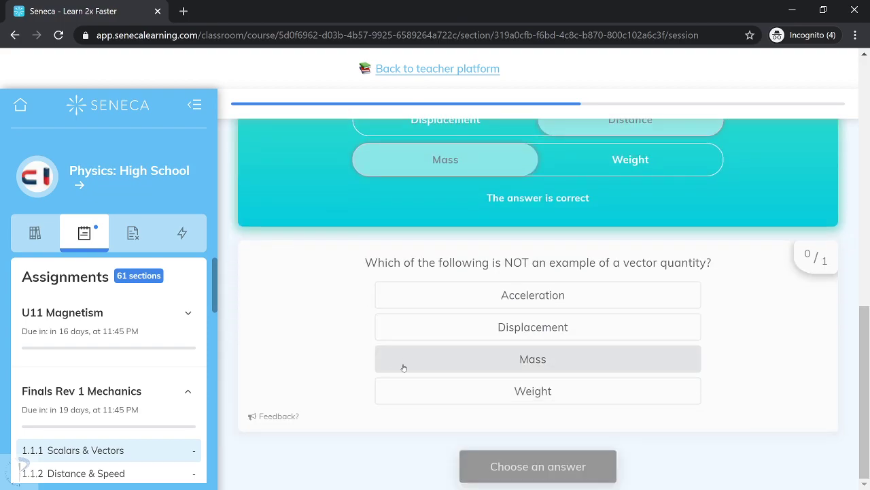
{"action": "scroll", "coordinate": [404, 373], "scroll_direction": "up", "scroll_amount": 4}
{"action": "scroll", "coordinate": [443, 352], "scroll_direction": "down", "scroll_amount": 3}
{"action": "scroll", "coordinate": [443, 350], "scroll_direction": "up", "scroll_amount": 2}
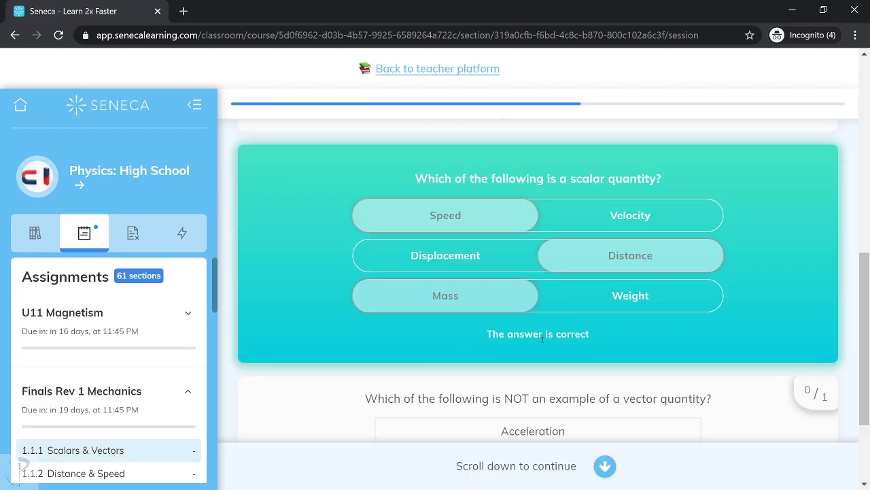
{"action": "scroll", "coordinate": [411, 360], "scroll_direction": "down", "scroll_amount": 2}
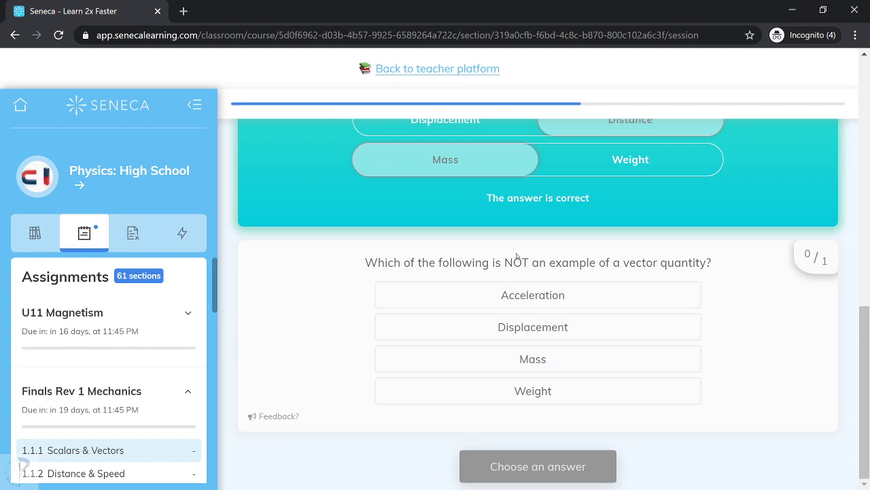
- Recheck the Mass slide and answer Mass to the question on which option is NOT an example of a vector quantity
{"action": "left_click_drag", "start_coordinate": [490, 262], "coordinate": [588, 263]}
{"action": "scroll", "coordinate": [476, 262], "scroll_direction": "up", "scroll_amount": 5}
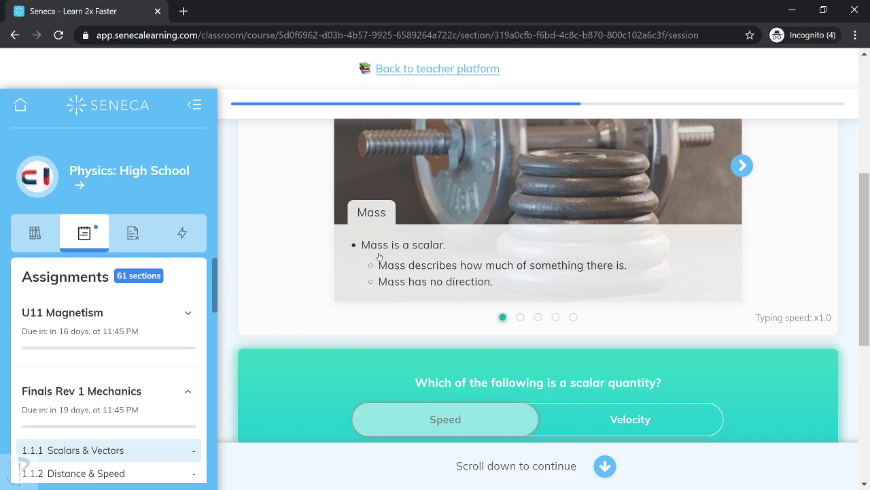
{"action": "left_click_drag", "start_coordinate": [369, 246], "coordinate": [439, 275]}
{"action": "scroll", "coordinate": [438, 275], "scroll_direction": "down", "scroll_amount": 5}
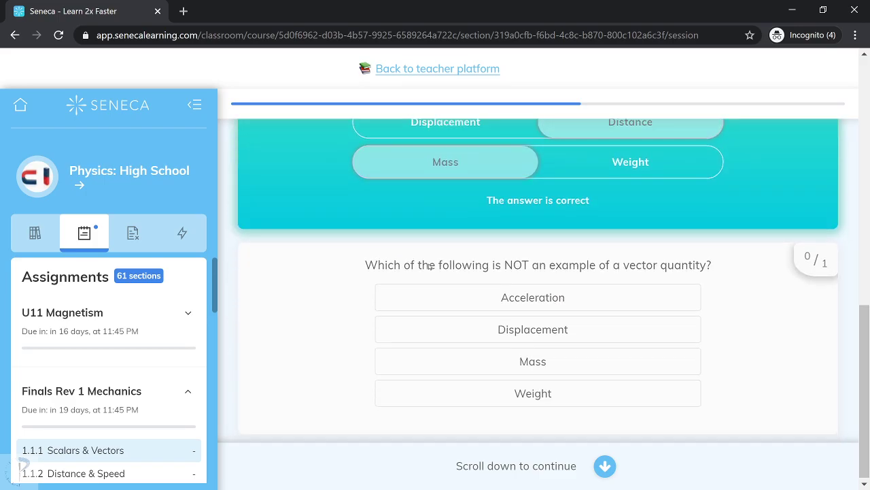
{"action": "left_click", "coordinate": [487, 360]}
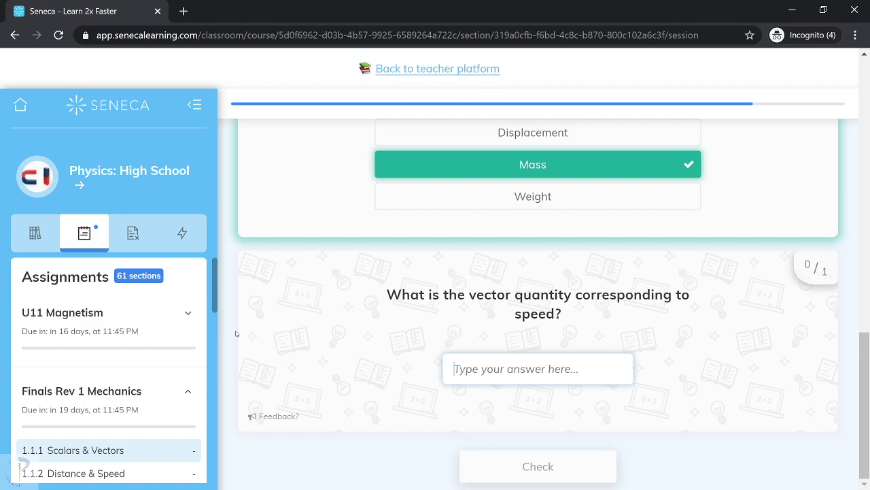
- Examine the lessons in the Finals Rev 1 Mechanics assignment, from Scalars & Vectors to Exam Practice: Forces
{"action": "scroll", "coordinate": [95, 264], "scroll_direction": "down", "scroll_amount": 2}
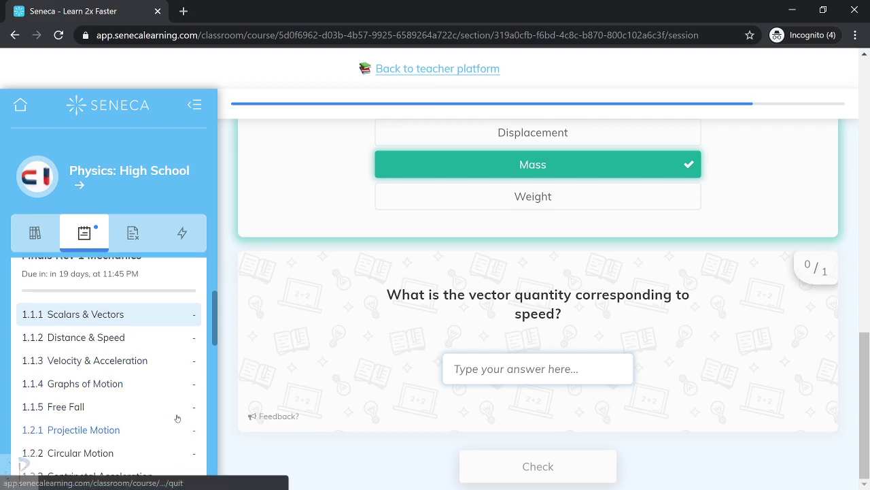
{"action": "scroll", "coordinate": [95, 264], "scroll_direction": "up", "scroll_amount": 1}
{"action": "scroll", "coordinate": [92, 279], "scroll_direction": "down", "scroll_amount": 2}
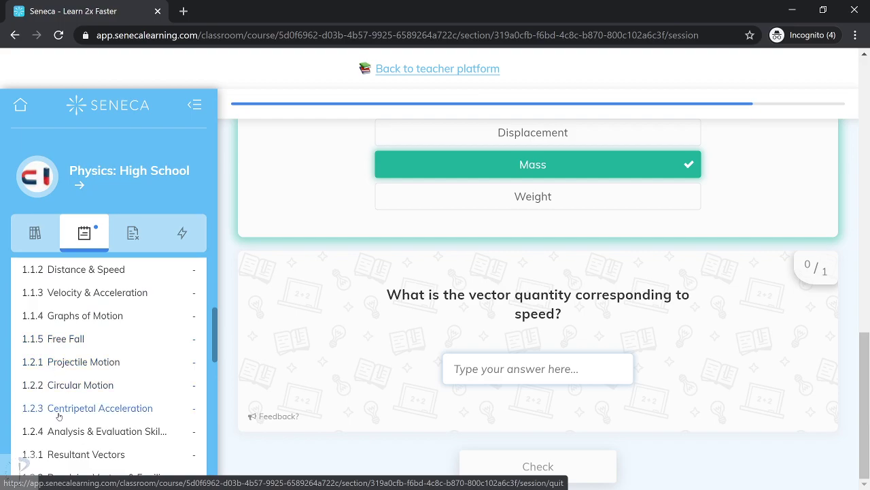
{"action": "scroll", "coordinate": [61, 405], "scroll_direction": "down", "scroll_amount": 1}
{"action": "scroll", "coordinate": [63, 401], "scroll_direction": "down", "scroll_amount": 3}
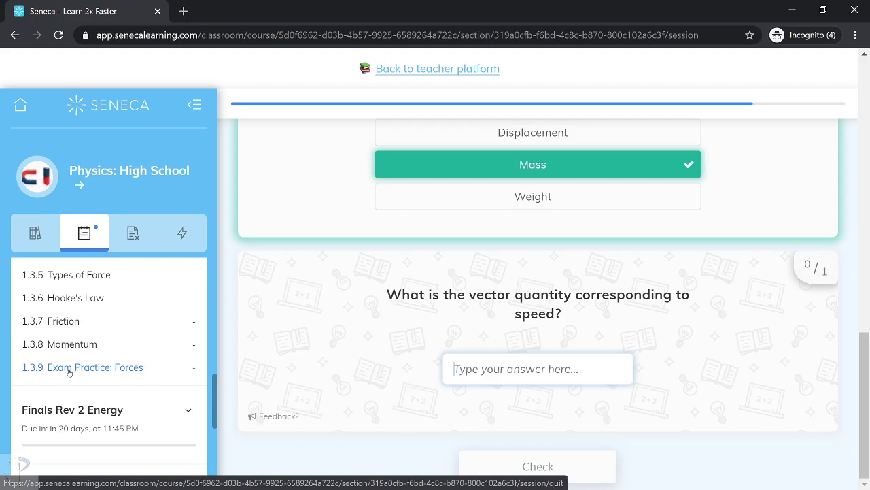
{"action": "scroll", "coordinate": [69, 372], "scroll_direction": "down", "scroll_amount": 2}
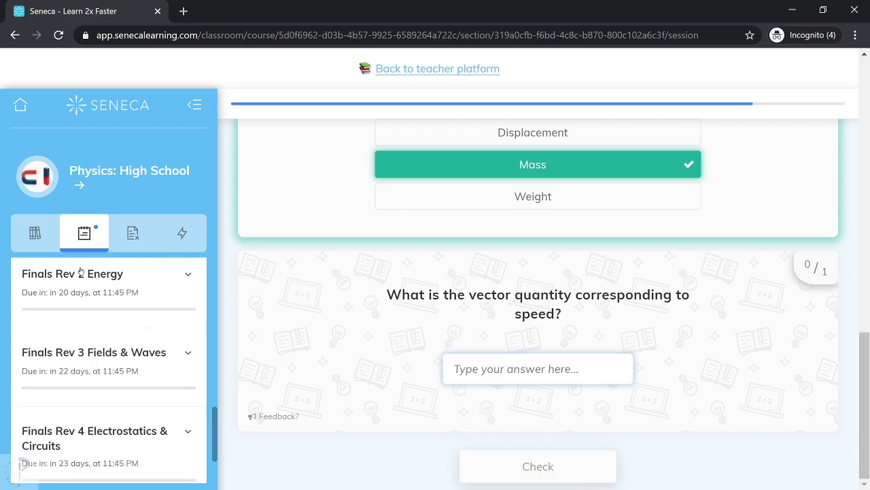
- Expand the Finals Rev 2 Energy and Finals Rev 3 Fields & Waves assignments in turn and examine their lessons
{"action": "left_click", "coordinate": [188, 275]}
{"action": "scroll", "coordinate": [109, 299], "scroll_direction": "down", "scroll_amount": 1}
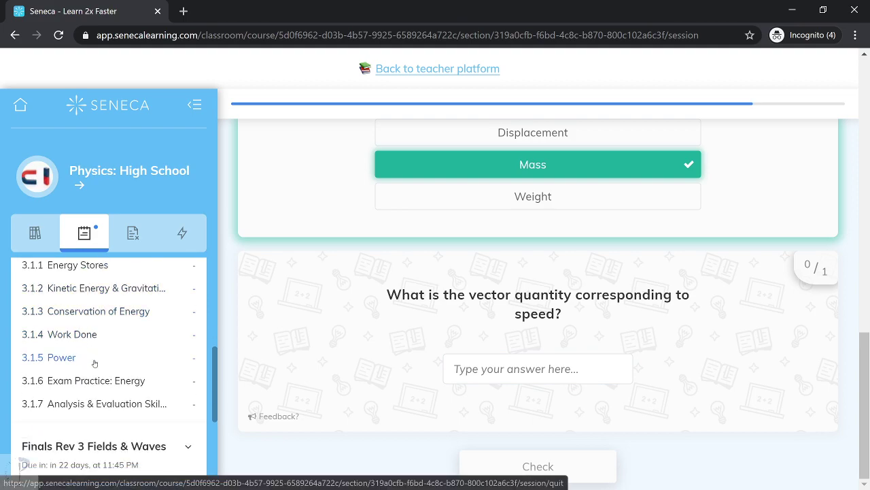
{"action": "scroll", "coordinate": [95, 377], "scroll_direction": "down", "scroll_amount": 1}
{"action": "left_click", "coordinate": [99, 379]}
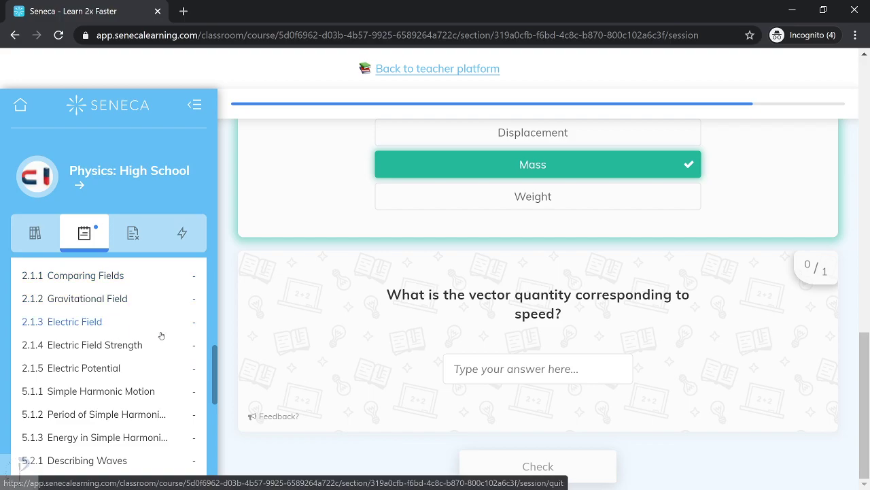
{"action": "scroll", "coordinate": [136, 351], "scroll_direction": "up", "scroll_amount": 1}
{"action": "scroll", "coordinate": [136, 351], "scroll_direction": "down", "scroll_amount": 2}
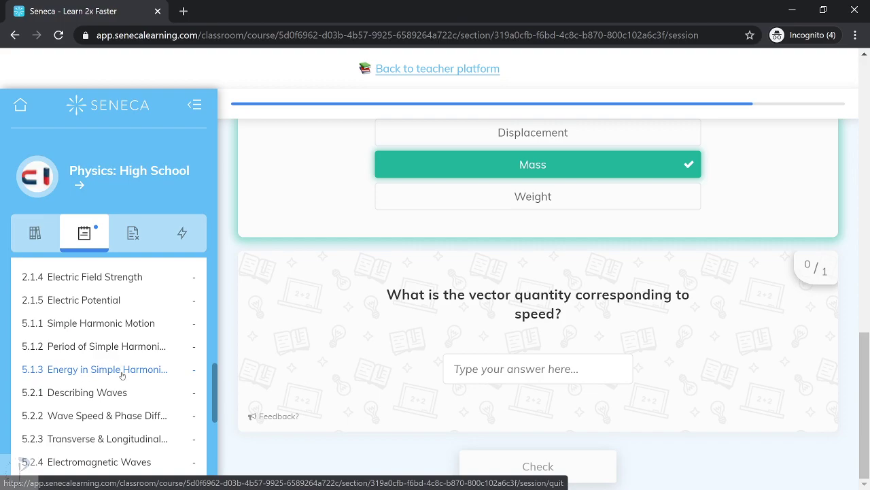
{"action": "scroll", "coordinate": [119, 373], "scroll_direction": "down", "scroll_amount": 1}
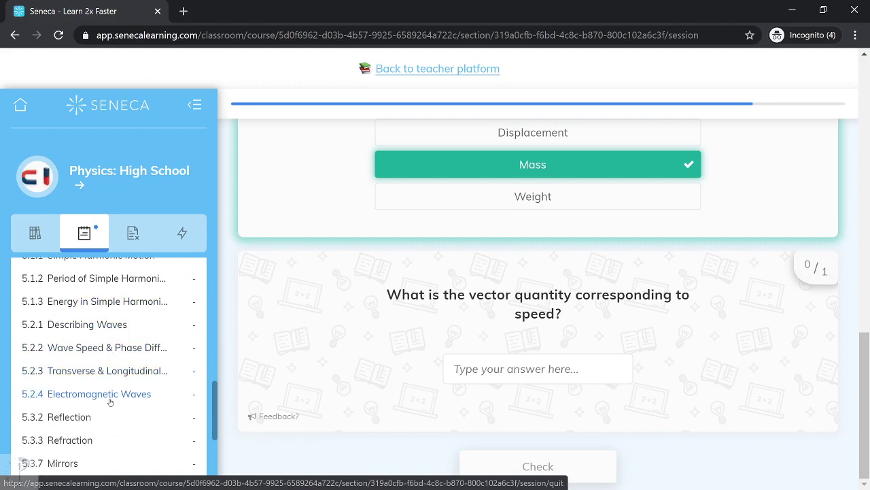
{"action": "scroll", "coordinate": [107, 398], "scroll_direction": "down", "scroll_amount": 1}
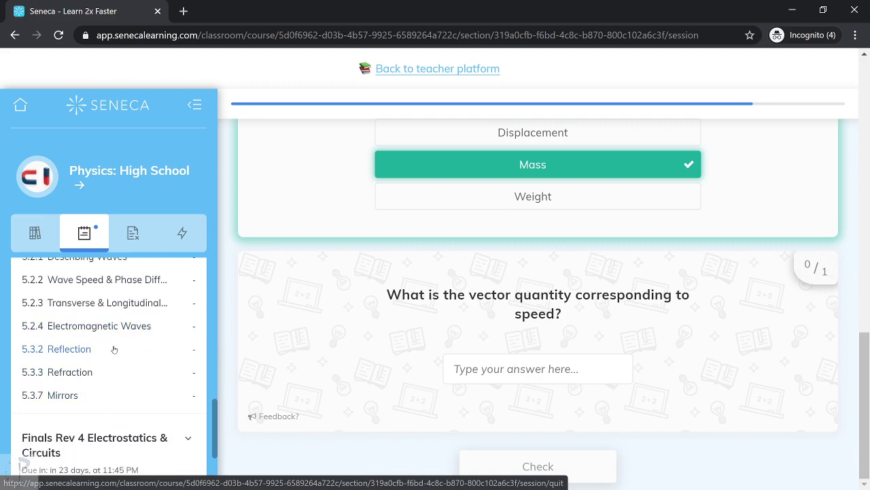
- Expand the Finals Rev 4 Electrostatics & Circuits assignment, examine its lessons, and return to the start of the assignment list
{"action": "scroll", "coordinate": [109, 352], "scroll_direction": "down", "scroll_amount": 1}
{"action": "left_click", "coordinate": [99, 386]}
{"action": "scroll", "coordinate": [98, 386], "scroll_direction": "down", "scroll_amount": 1}
{"action": "scroll", "coordinate": [99, 387], "scroll_direction": "down", "scroll_amount": 2}
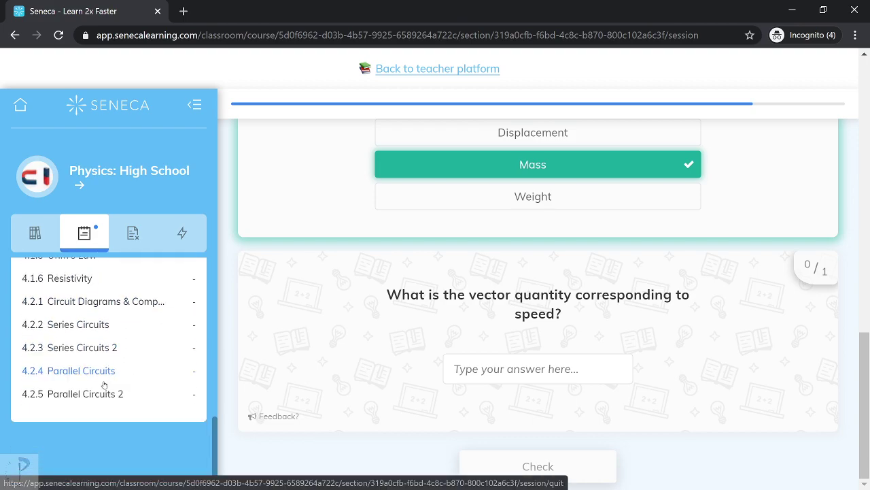
{"action": "scroll", "coordinate": [108, 395], "scroll_direction": "up", "scroll_amount": 7}
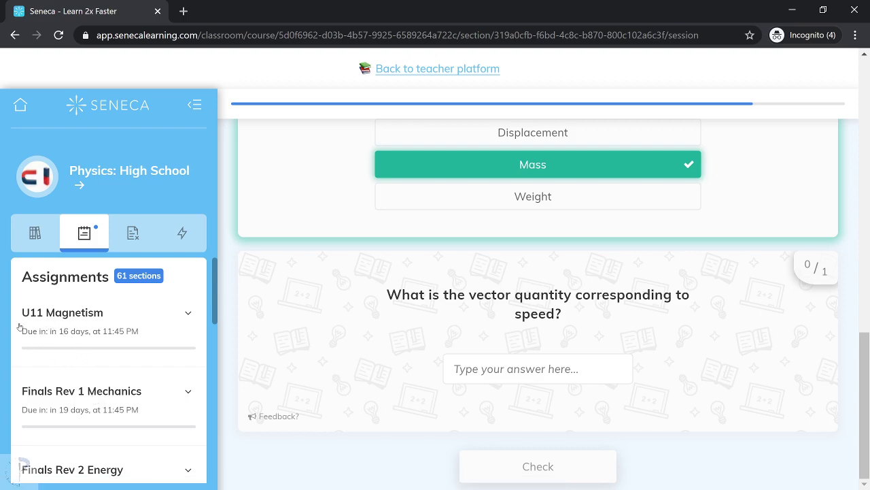
- Expand the U11 Magnetism assignment and examine its lessons and the finals review assignments that follow it
{"action": "left_click", "coordinate": [83, 310]}
{"action": "scroll", "coordinate": [64, 355], "scroll_direction": "down", "scroll_amount": 1}
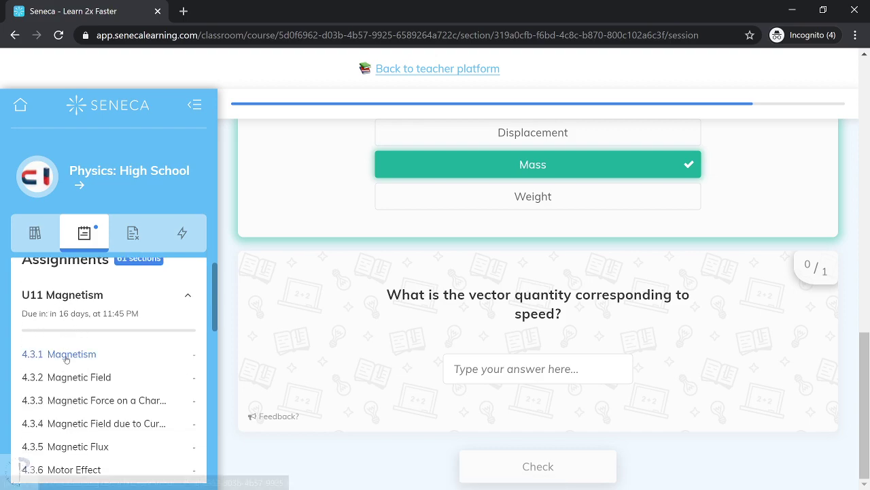
{"action": "scroll", "coordinate": [66, 367], "scroll_direction": "down", "scroll_amount": 2}
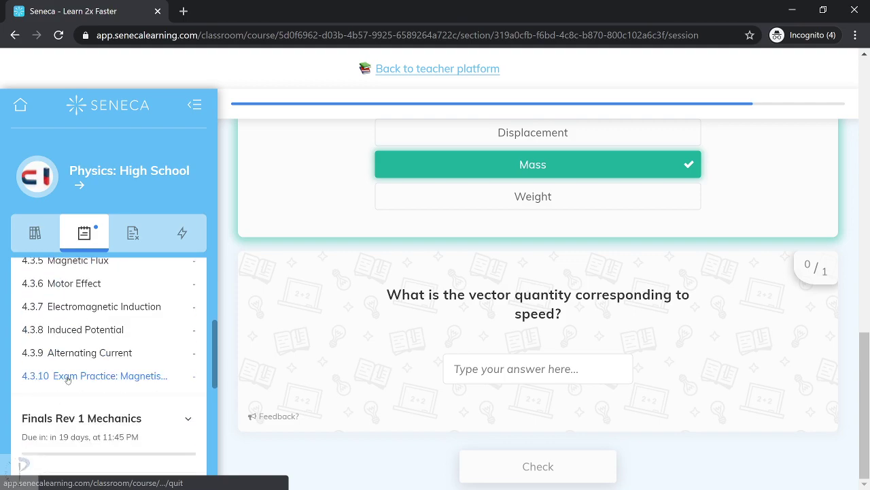
{"action": "scroll", "coordinate": [74, 375], "scroll_direction": "up", "scroll_amount": 1}
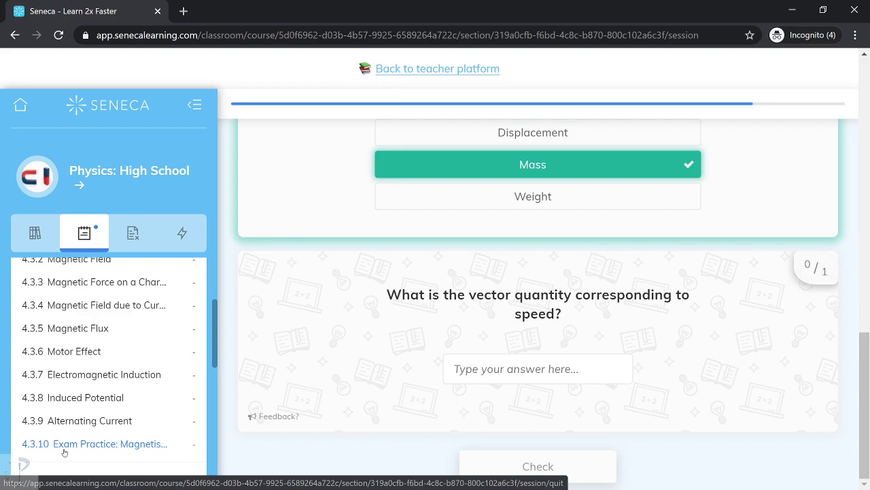
{"action": "scroll", "coordinate": [65, 448], "scroll_direction": "down", "scroll_amount": 5}
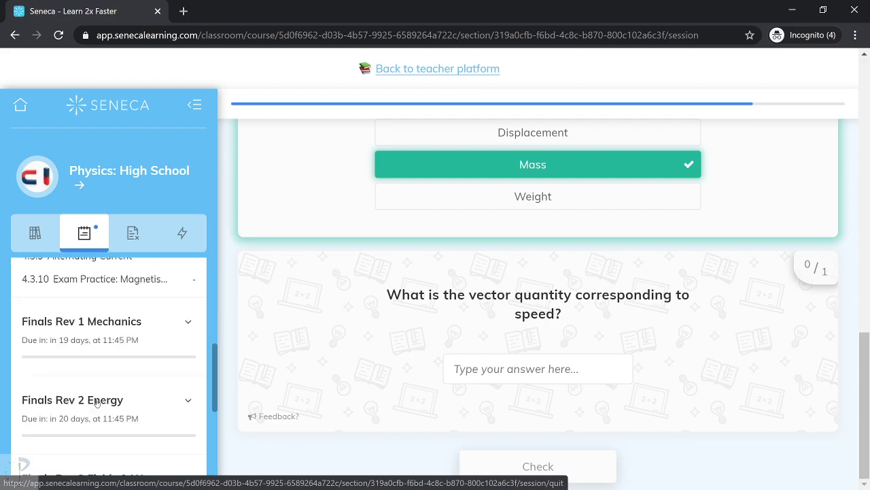
{"action": "scroll", "coordinate": [74, 348], "scroll_direction": "down", "scroll_amount": 1}
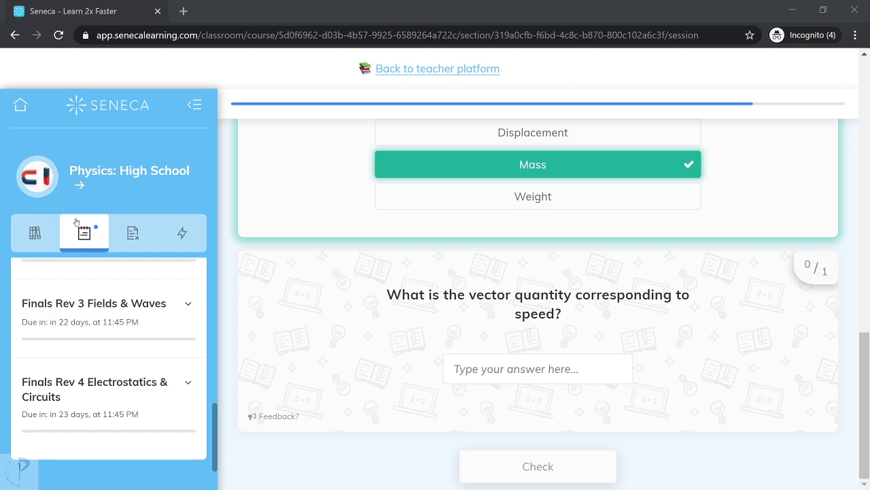
- Collapse the U11 Magnetism assignment and look over the whole list of assignments with their due dates
{"action": "scroll", "coordinate": [140, 344], "scroll_direction": "up", "scroll_amount": 3}
{"action": "scroll", "coordinate": [140, 343], "scroll_direction": "up", "scroll_amount": 5}
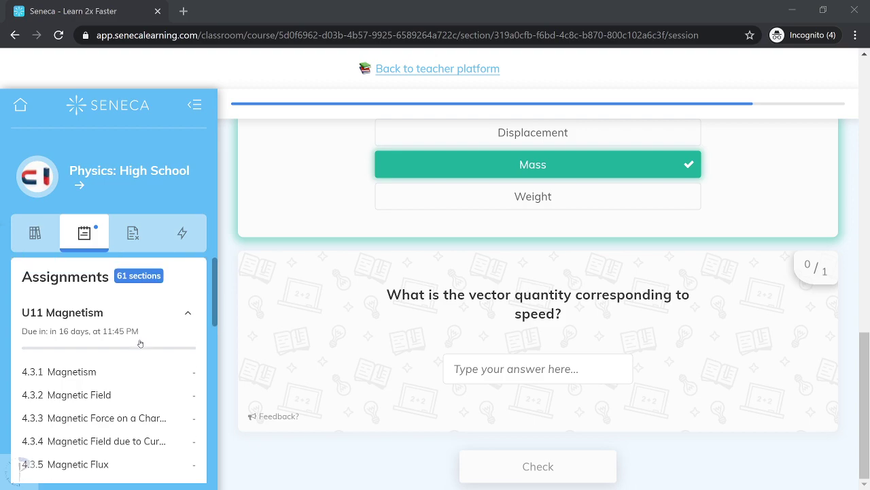
{"action": "left_click", "coordinate": [190, 314]}
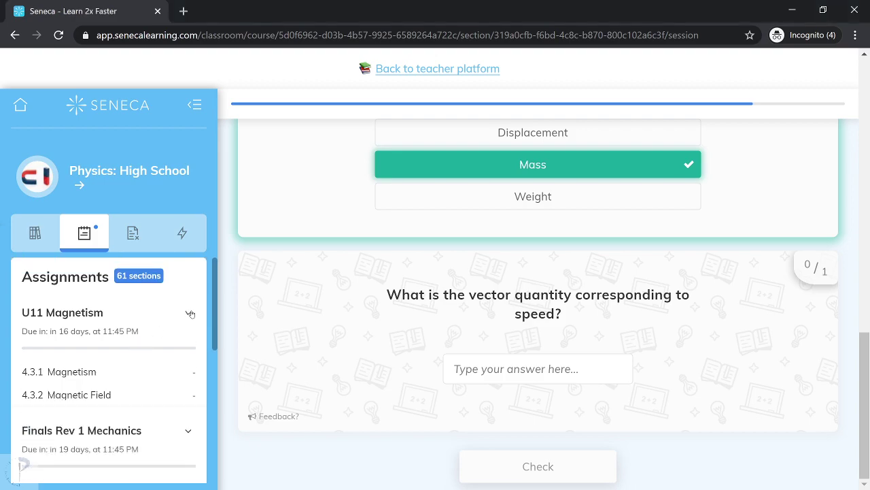
{"action": "scroll", "coordinate": [129, 350], "scroll_direction": "down", "scroll_amount": 3}
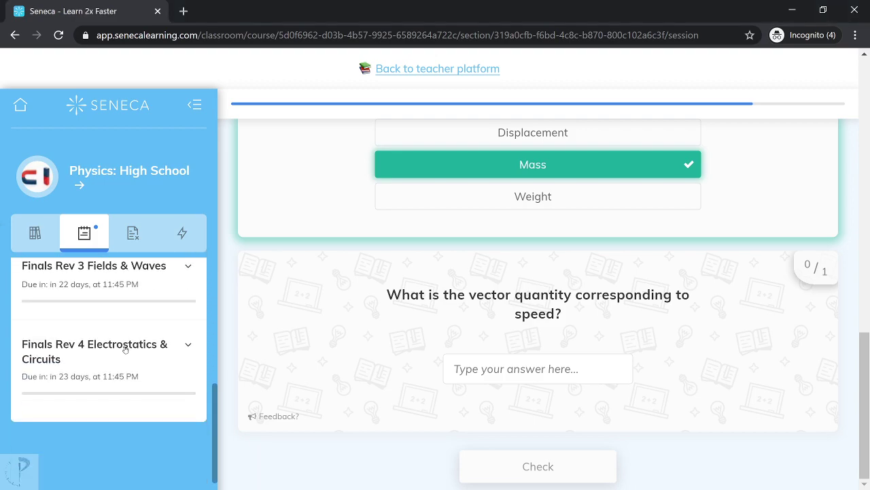
{"action": "scroll", "coordinate": [116, 347], "scroll_direction": "up", "scroll_amount": 3}
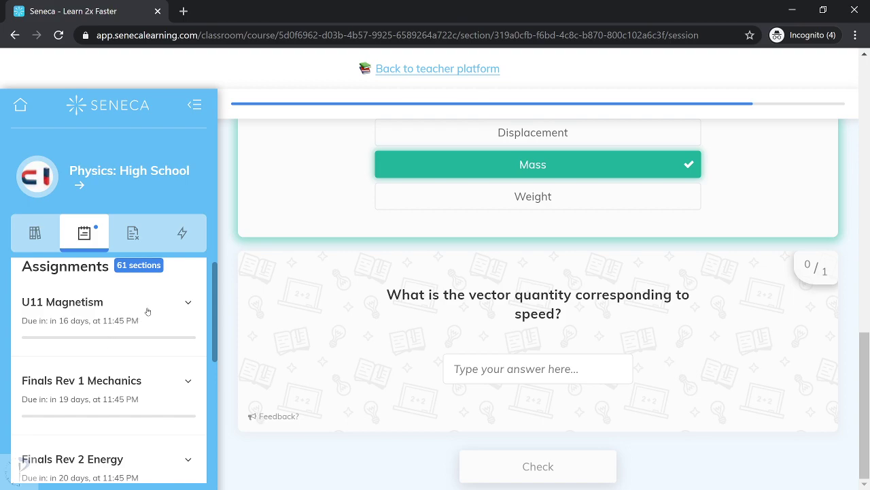
- Expand U11 Magnetism again to view its lessons, and expand Finals Rev 1 Mechanics to view its lessons
{"action": "left_click", "coordinate": [188, 306]}
{"action": "scroll", "coordinate": [143, 358], "scroll_direction": "down", "scroll_amount": 3}
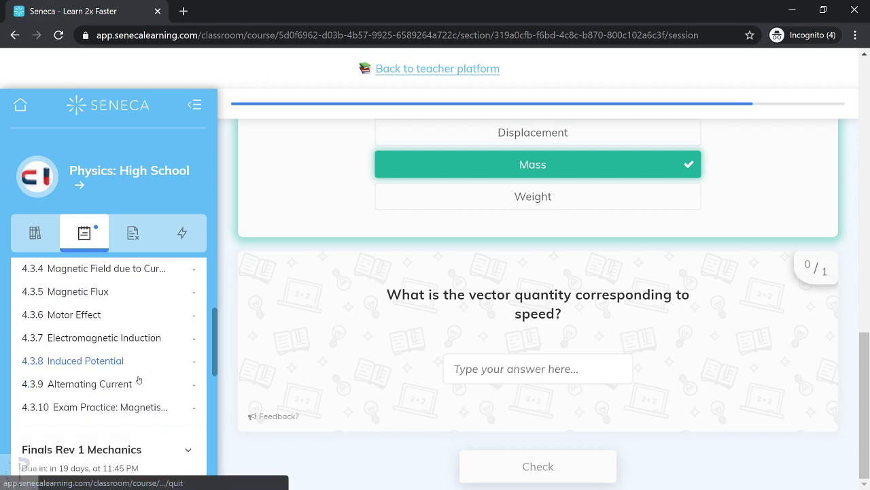
{"action": "left_click", "coordinate": [188, 408]}
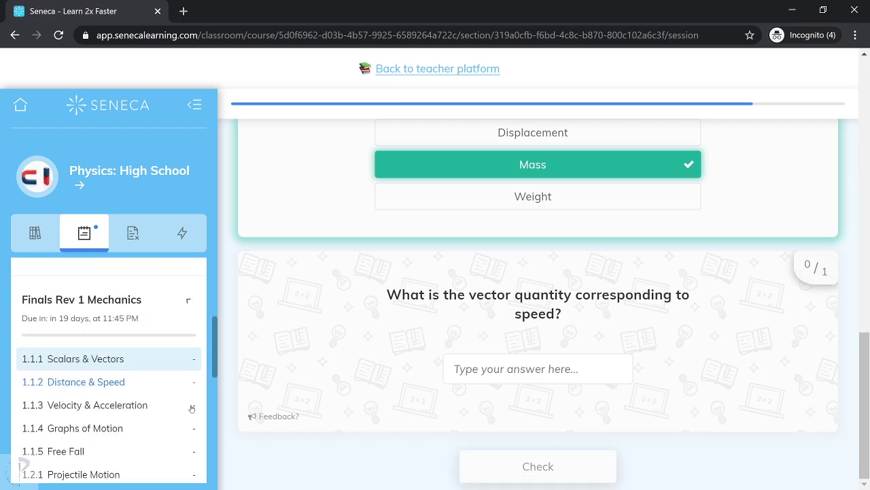
{"action": "scroll", "coordinate": [187, 410], "scroll_direction": "down", "scroll_amount": 1}
{"action": "scroll", "coordinate": [170, 394], "scroll_direction": "up", "scroll_amount": 2}
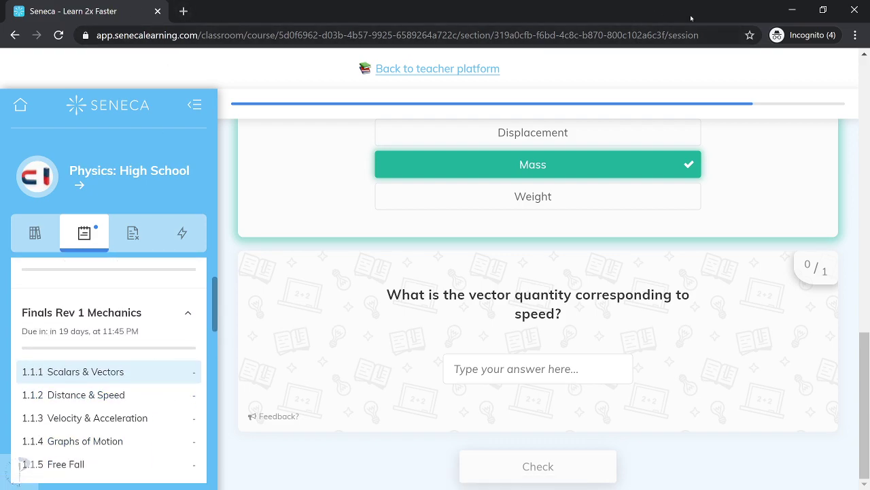
- Minimize the Seneca Learning window to return to the Canvas assignments page, and highlight the Finals Rev 1 due date
{"action": "left_click", "coordinate": [790, 9]}
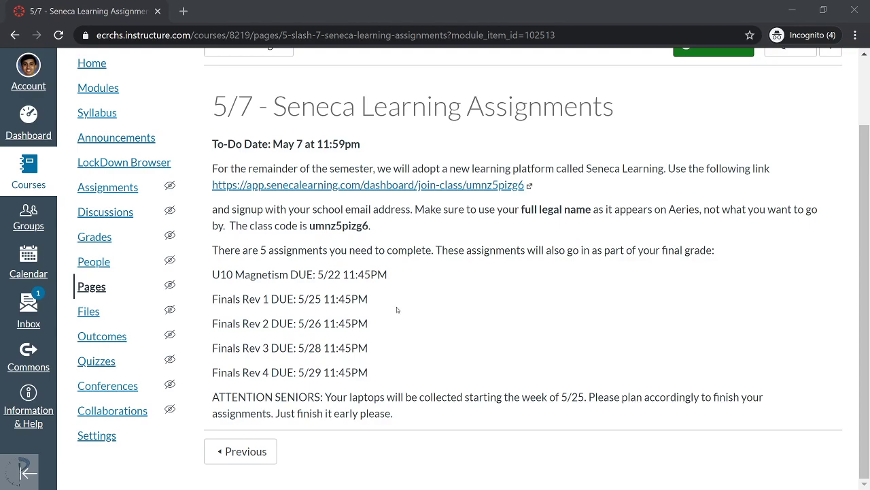
{"action": "left_click_drag", "start_coordinate": [297, 300], "coordinate": [387, 295]}
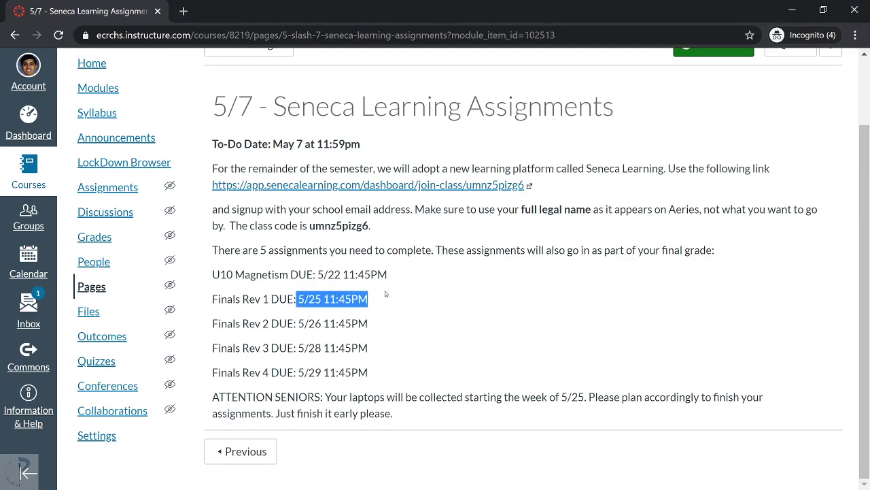
{"action": "triple_click", "coordinate": [389, 296]}
{"action": "left_click", "coordinate": [214, 299]}
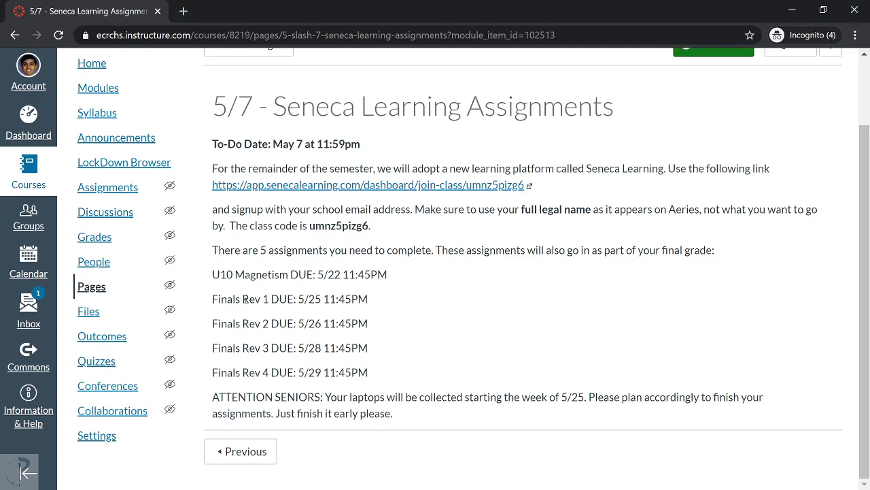